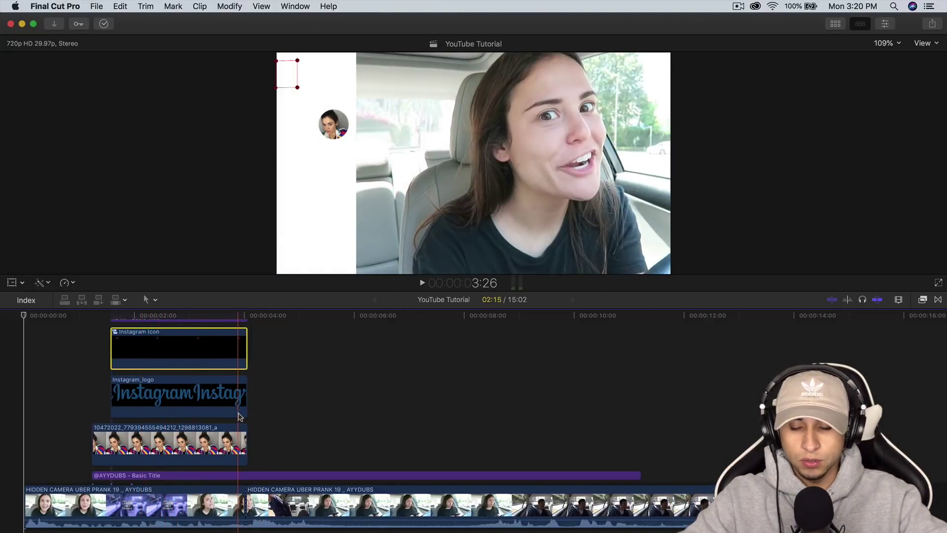
# Delete every clip from the project timeline and show the media browser
pyautogui.press('super+a')
pyautogui.press('Delete')
pyautogui.click(840, 24)
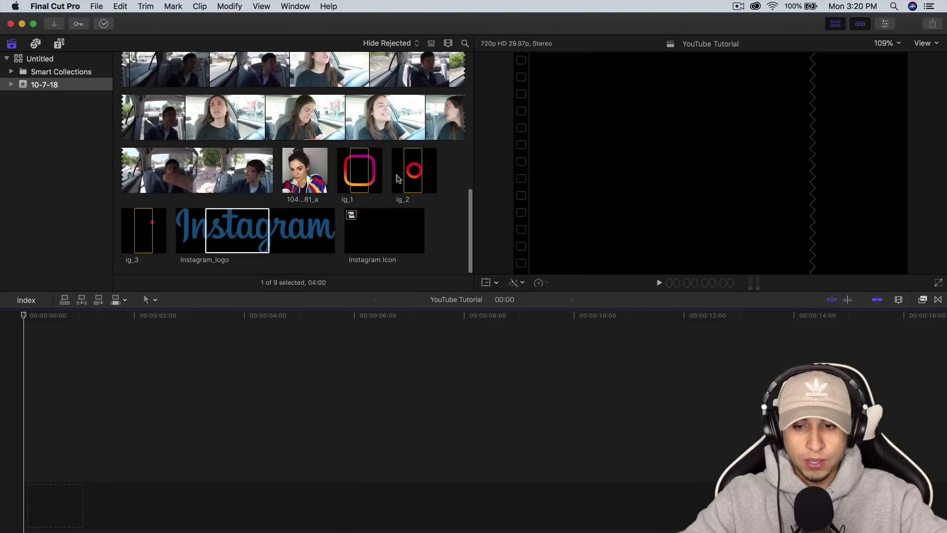
# Add the opening 15:15 range of the HIDDEN CAMERA UBER PRANK 19 _ AYYDUBS clip to the empty timeline
pyautogui.click(271, 125)
pyautogui.scroll(4, 271, 125)
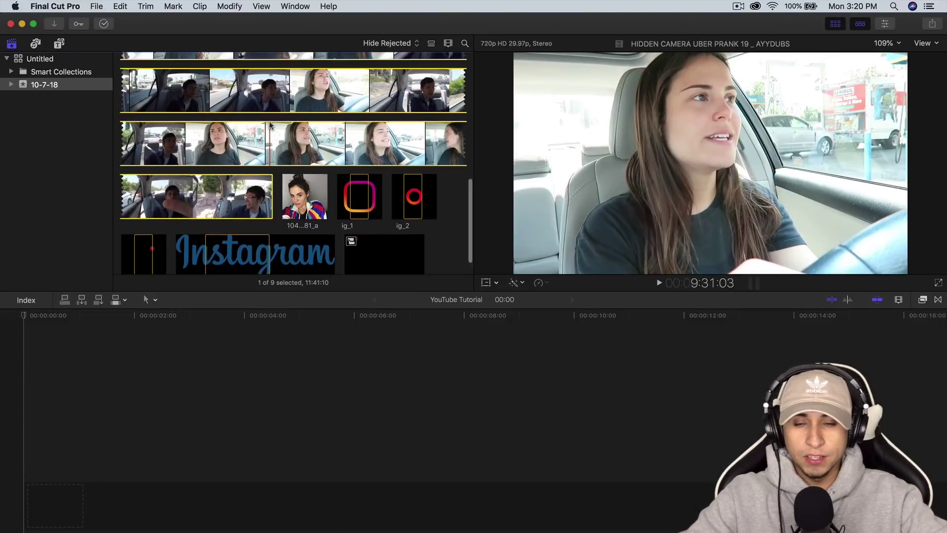
pyautogui.scroll(5, 270, 125)
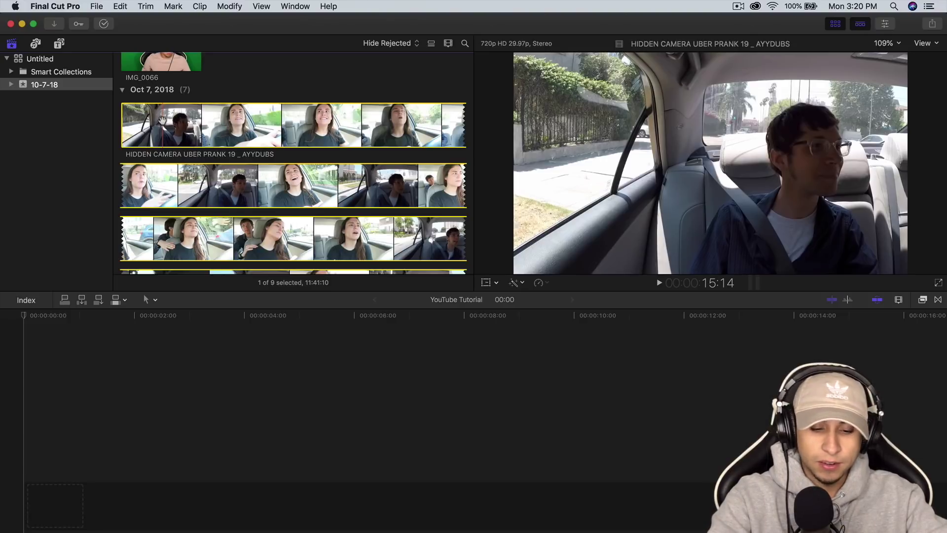
pyautogui.moveTo(162, 121); pyautogui.dragTo(143, 380)
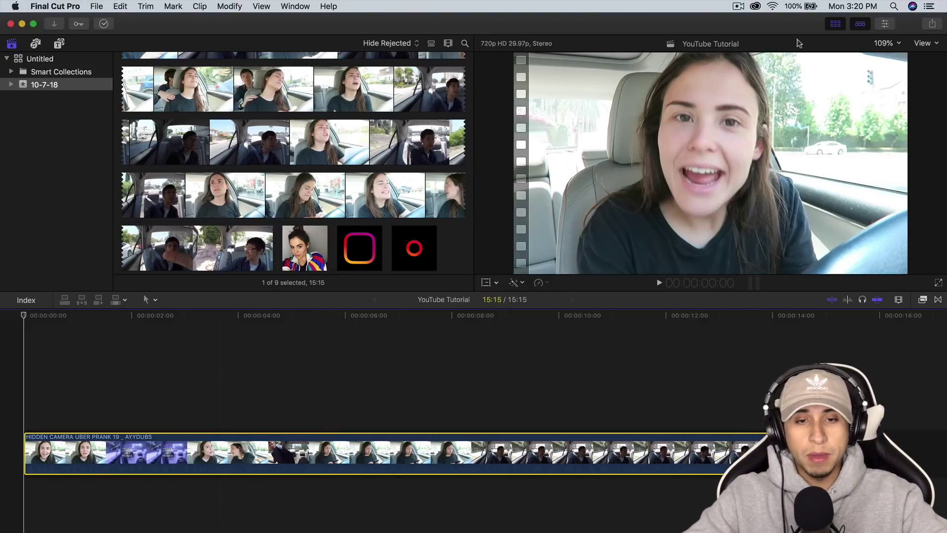
# Connect the Whites generator beneath the prank clip at the start of the timeline
pyautogui.click(60, 44)
pyautogui.click(49, 72)
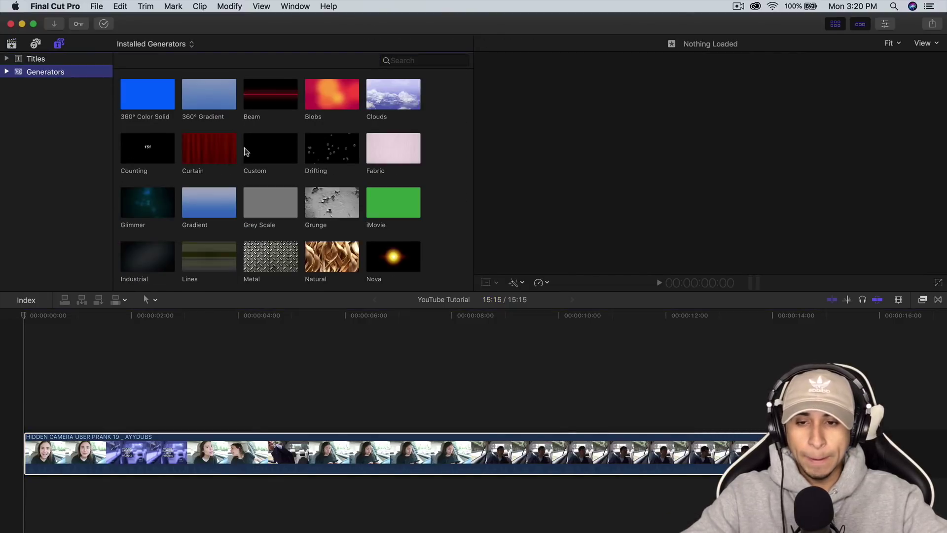
pyautogui.scroll(-5, 349, 176)
pyautogui.click(331, 191)
pyautogui.moveTo(346, 186); pyautogui.dragTo(98, 502)
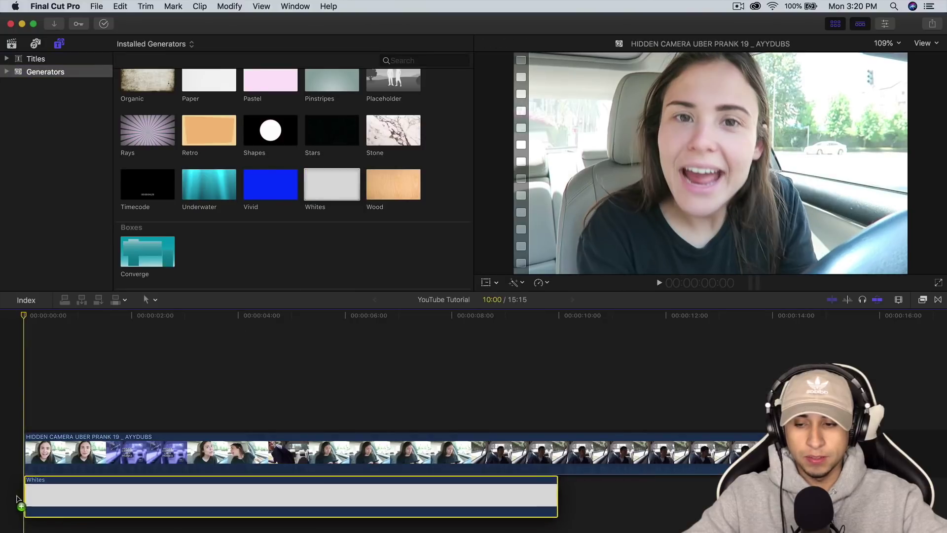
pyautogui.click(835, 24)
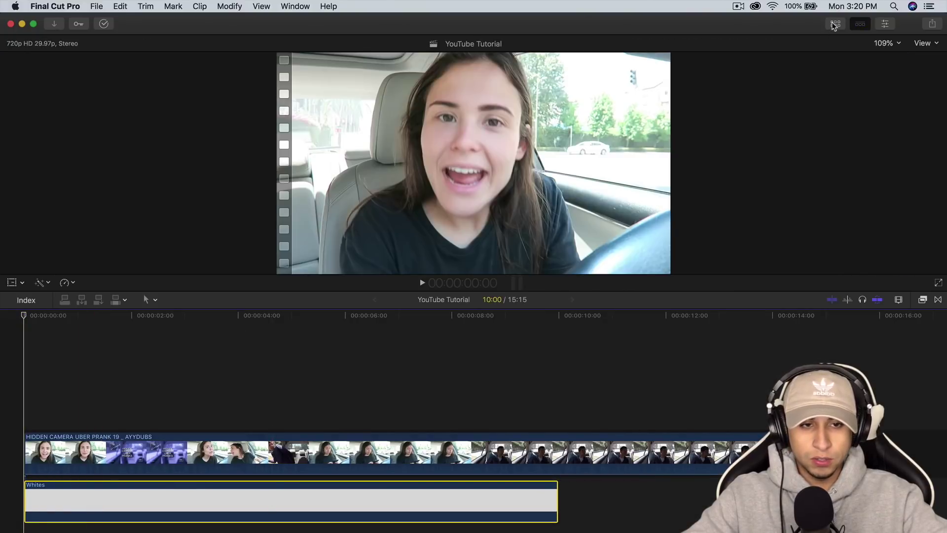
# Set the Whites generator's color to Bright White
pyautogui.click(885, 24)
pyautogui.click(731, 43)
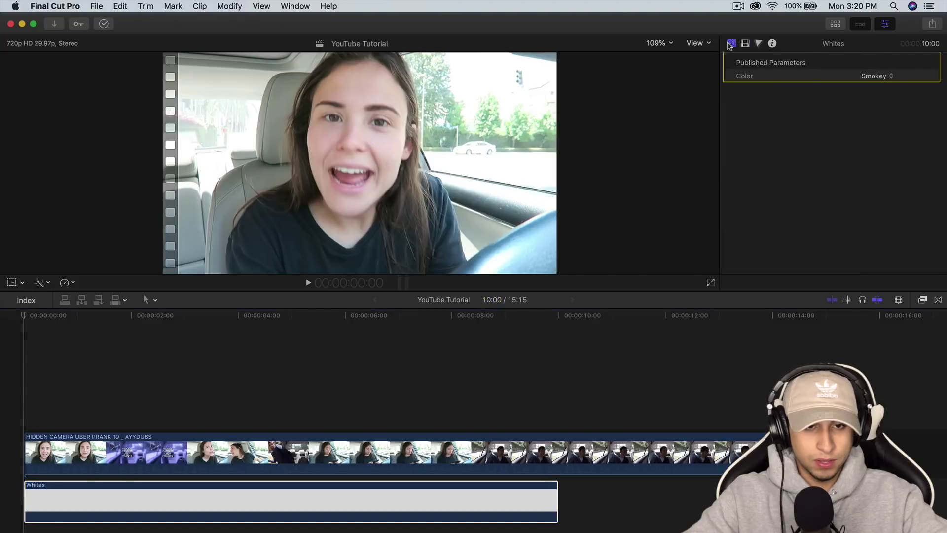
pyautogui.click(871, 77)
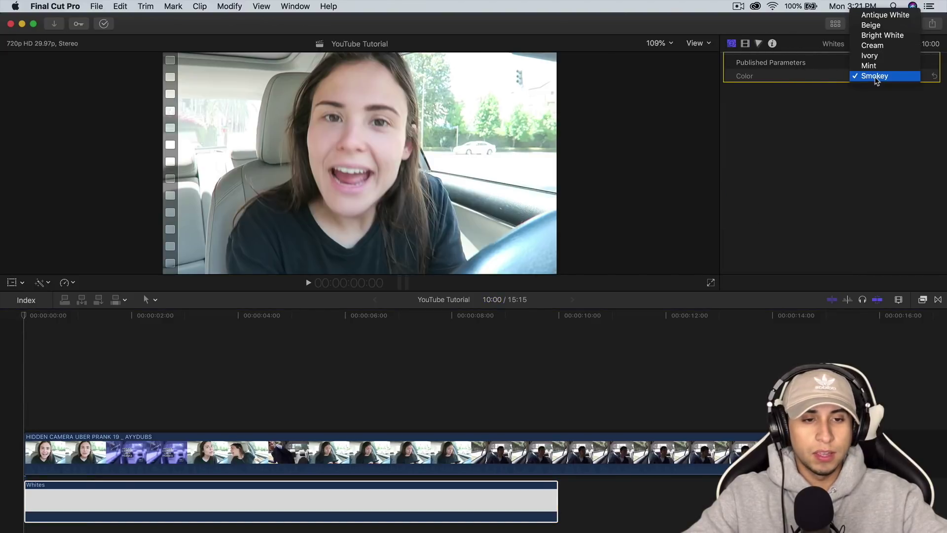
pyautogui.click(875, 36)
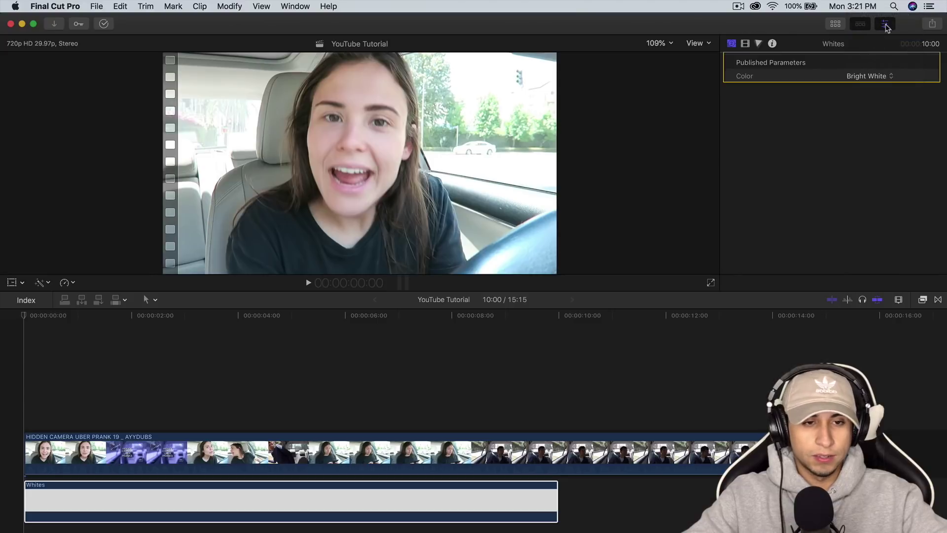
pyautogui.click(888, 25)
# Add a Position keyframe at 0 px to the prank clip at the very start of the timeline
pyautogui.click(197, 453)
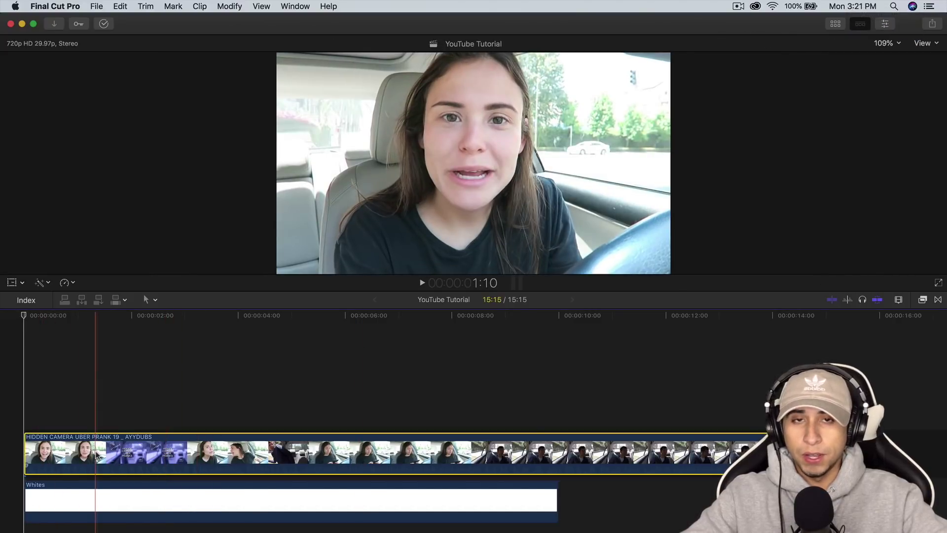
pyautogui.click(886, 25)
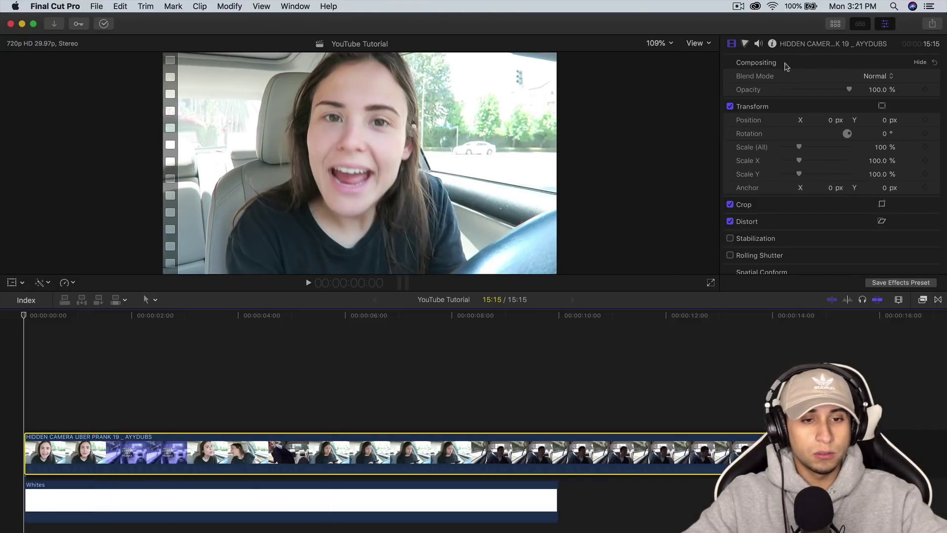
pyautogui.click(745, 44)
pyautogui.click(731, 45)
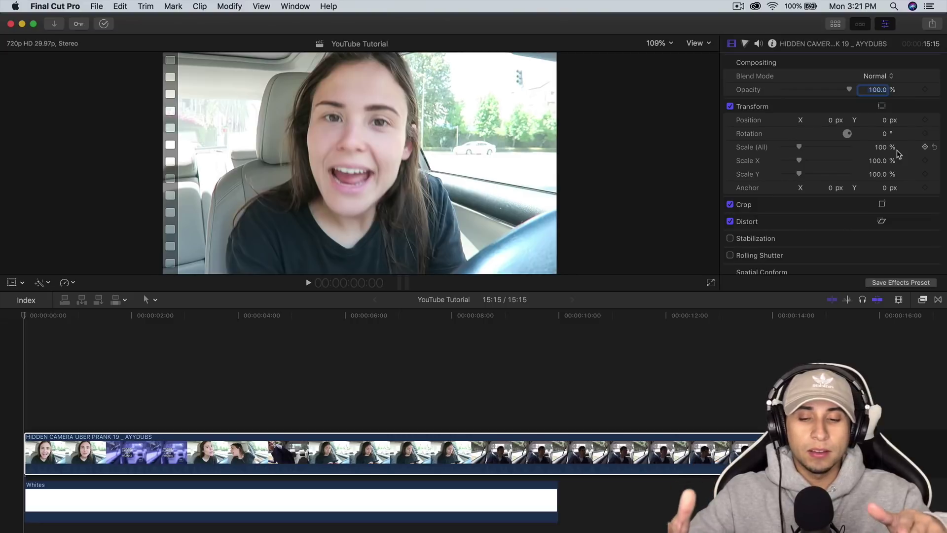
pyautogui.press('Return')
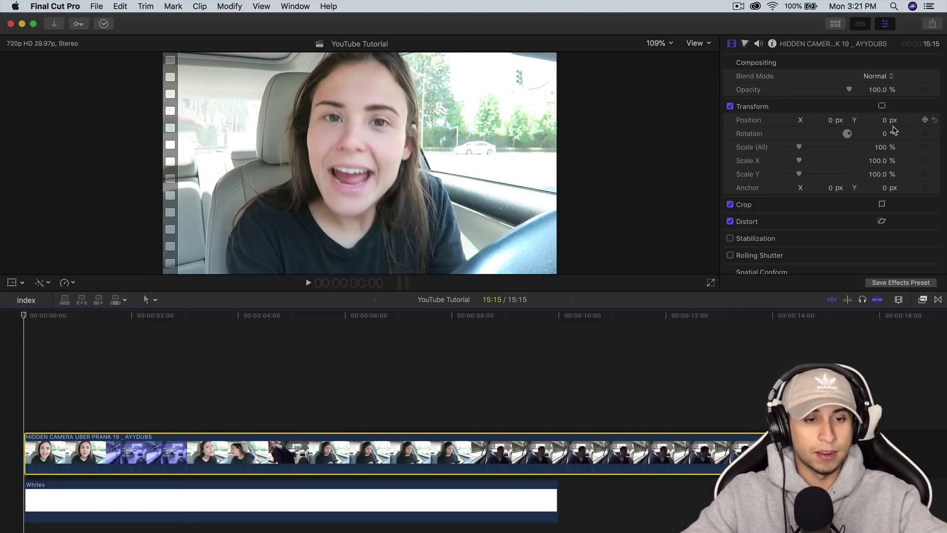
pyautogui.click(926, 121)
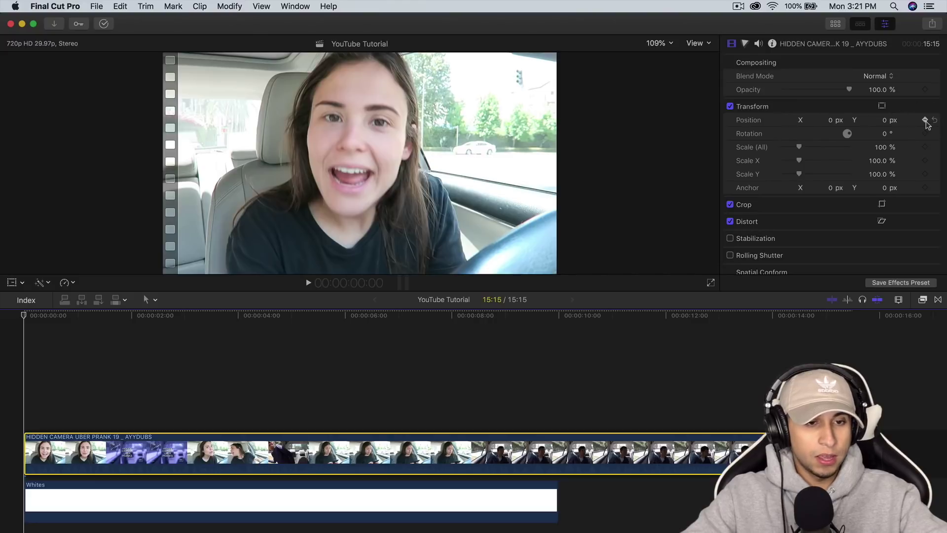
# At 1:02, use Transform to slide the prank clip horizontally to about X 366 px, Y 0 px, exposing the white background
pyautogui.moveTo(25, 318); pyautogui.dragTo(80, 321)
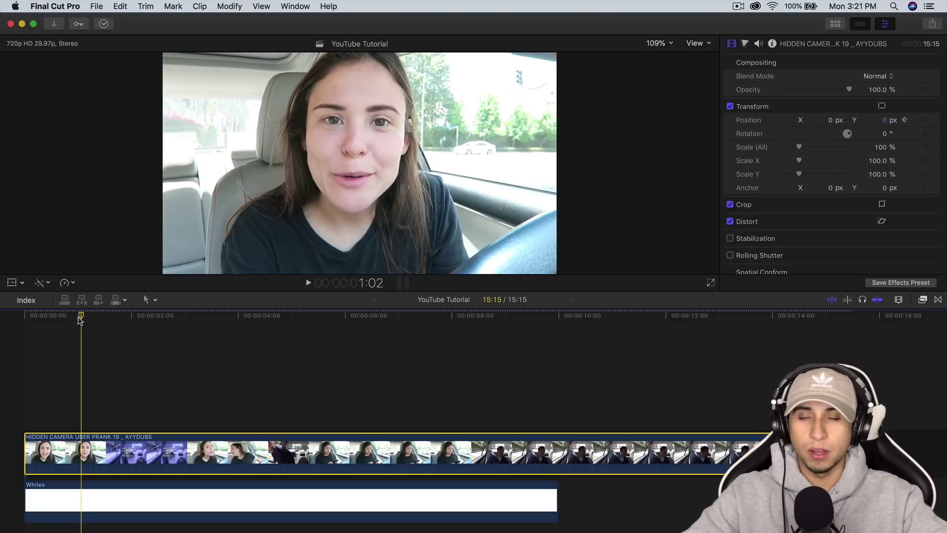
pyautogui.click(11, 284)
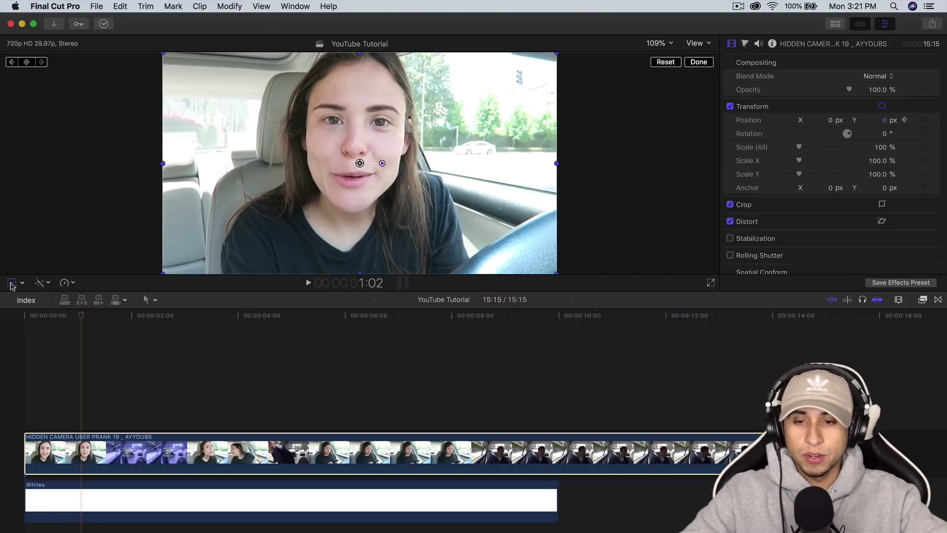
pyautogui.moveTo(924, 124)
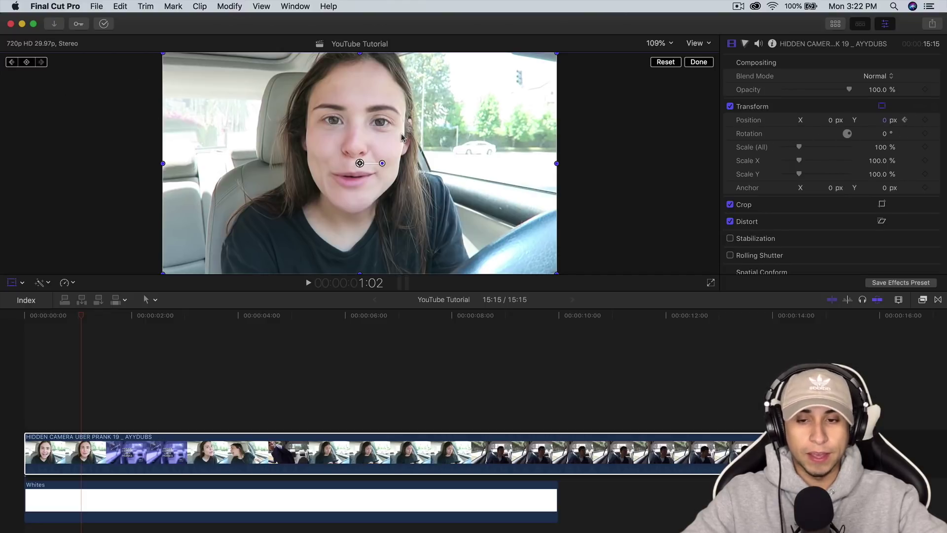
pyautogui.moveTo(360, 165); pyautogui.dragTo(384, 164)
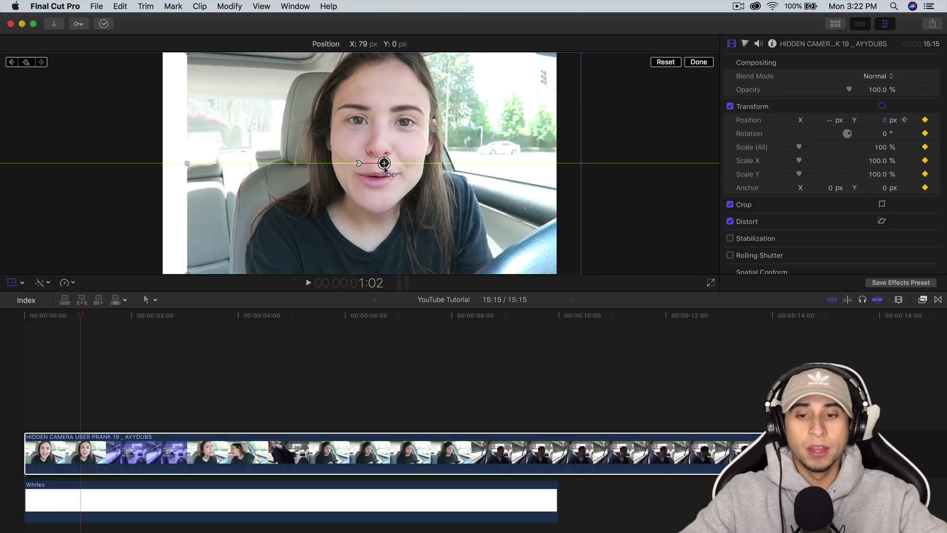
pyautogui.moveTo(384, 163); pyautogui.dragTo(385, 163)
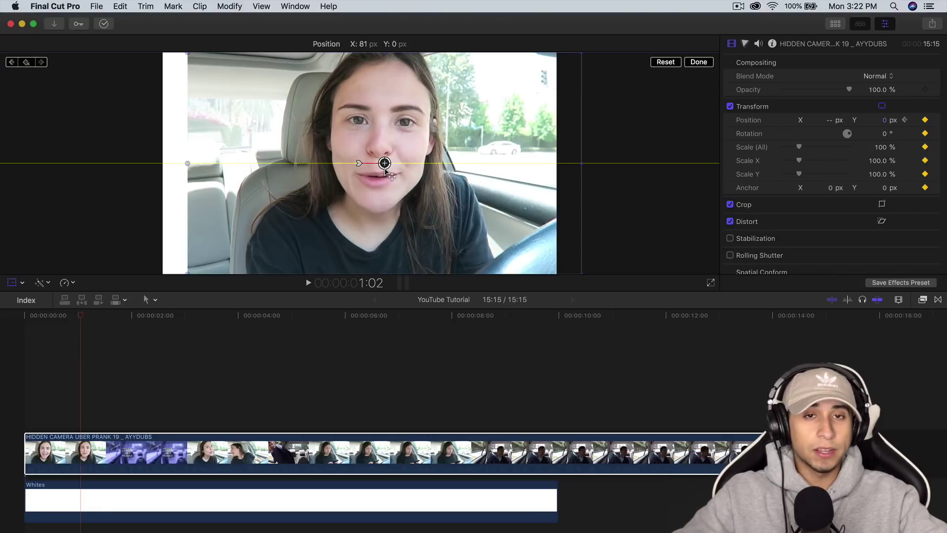
pyautogui.moveTo(385, 163); pyautogui.dragTo(472, 163)
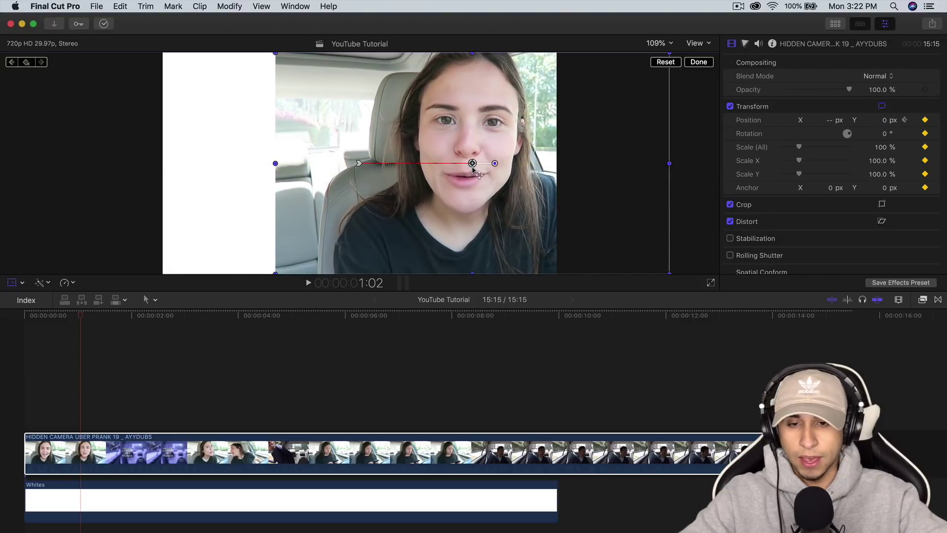
# Play back the opening of the timeline to check the clip's sliding motion
pyautogui.moveTo(86, 322); pyautogui.dragTo(25, 311)
pyautogui.press('space')
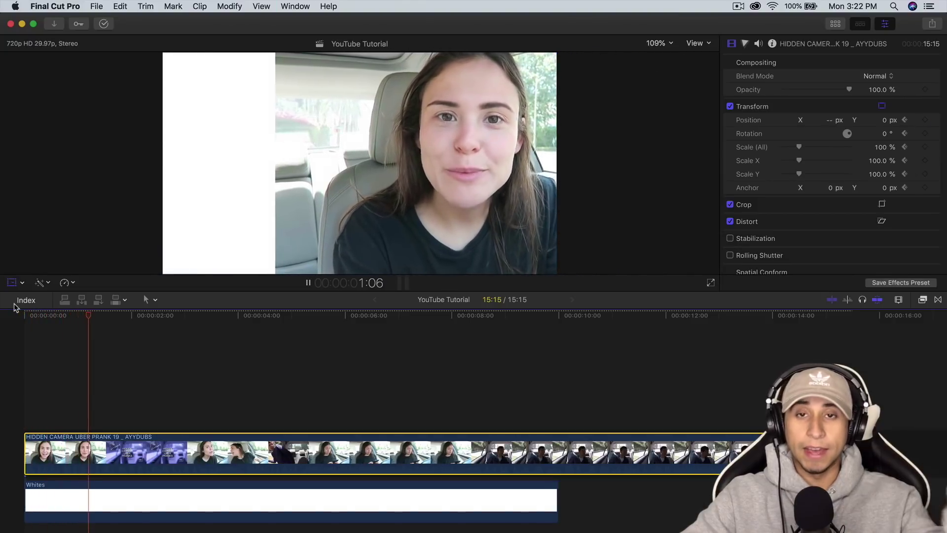
pyautogui.press('space')
pyautogui.click(20, 324)
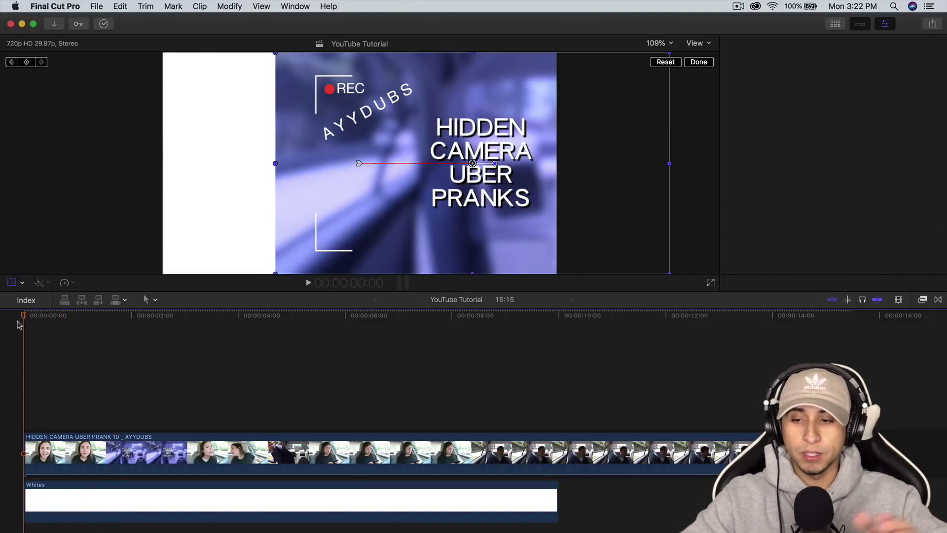
pyautogui.press('space')
pyautogui.press('space')
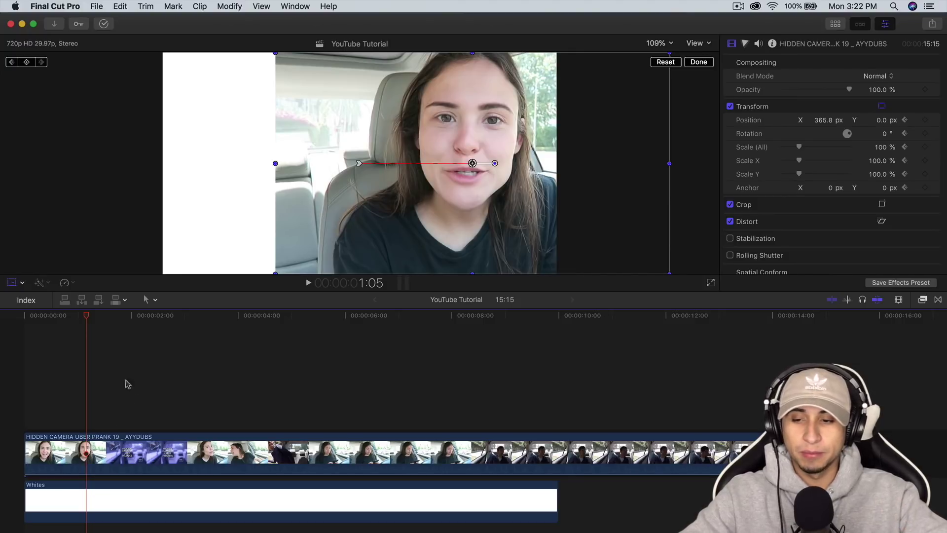
pyautogui.moveTo(90, 320); pyautogui.dragTo(9, 341)
pyautogui.press('space')
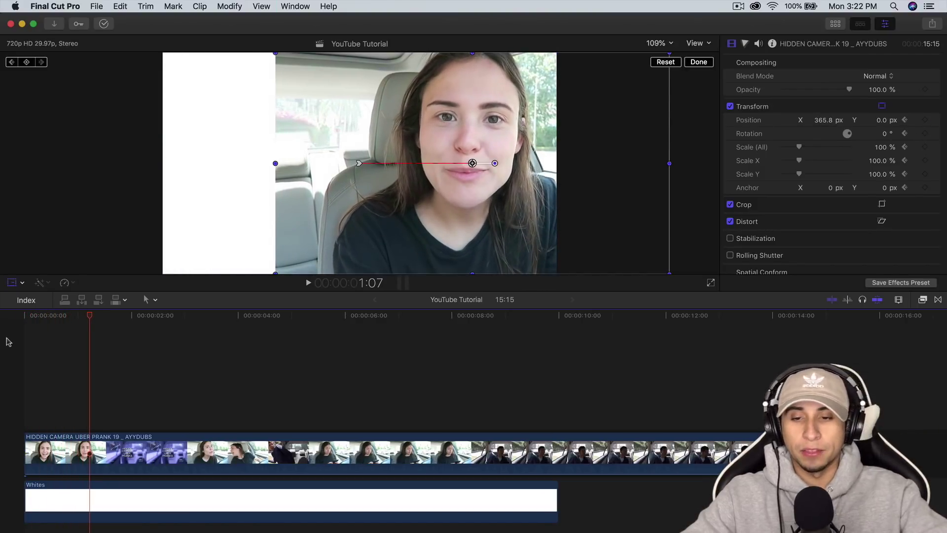
# Connect a Basic Title above the prank clip at the start of the timeline
pyautogui.press('Home')
pyautogui.click(163, 462)
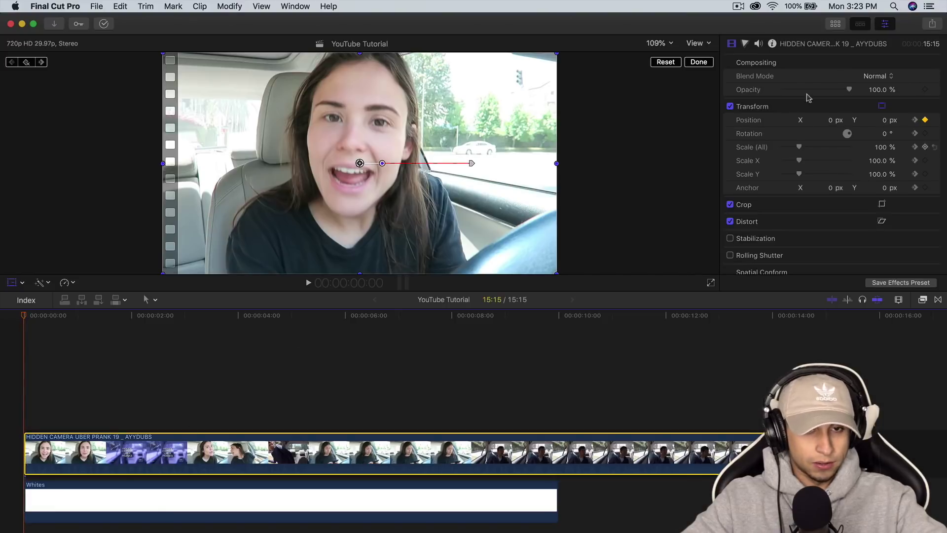
pyautogui.click(836, 24)
pyautogui.click(705, 64)
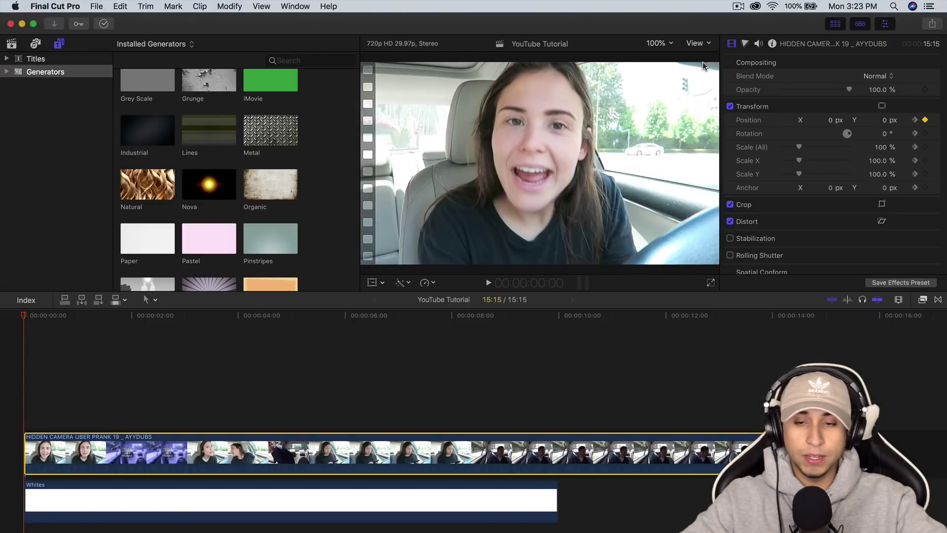
pyautogui.click(49, 59)
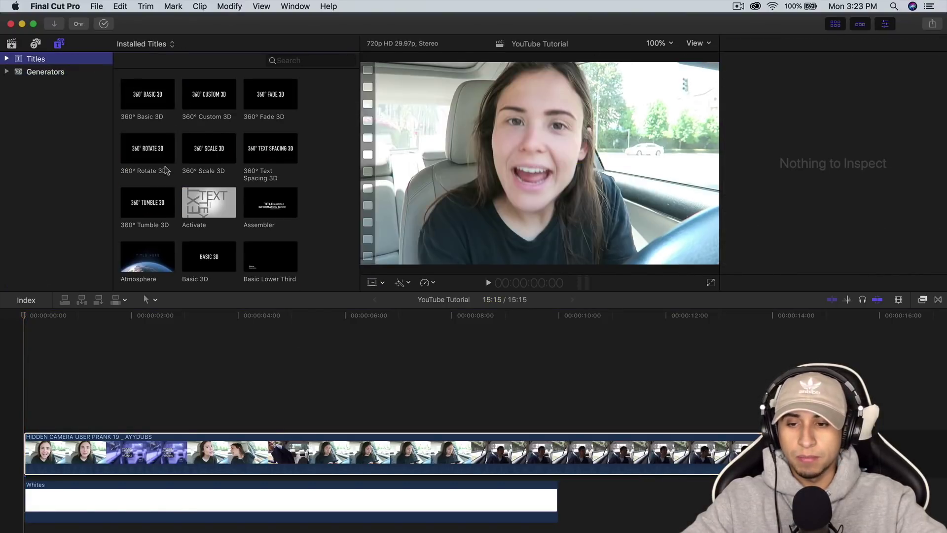
pyautogui.scroll(-5, 165, 170)
pyautogui.moveTo(148, 158); pyautogui.dragTo(34, 390)
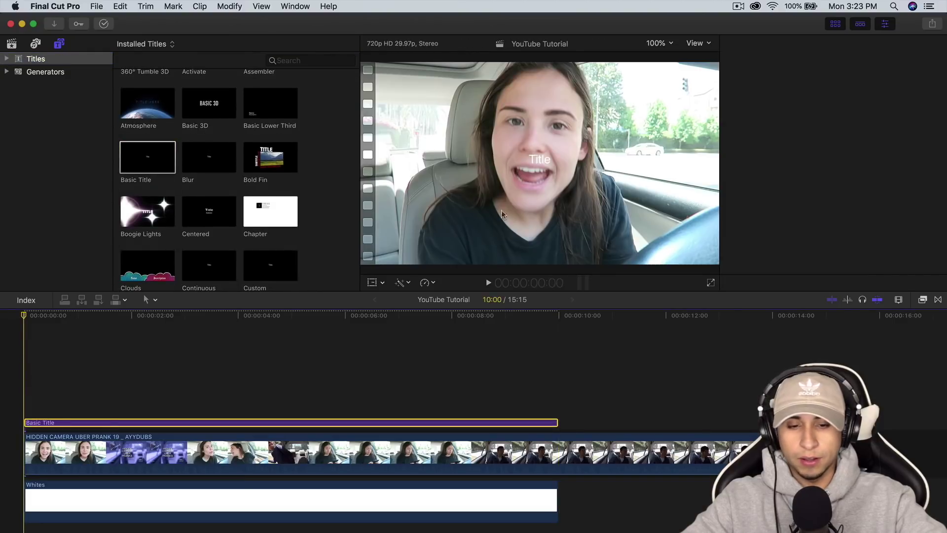
pyautogui.click(839, 24)
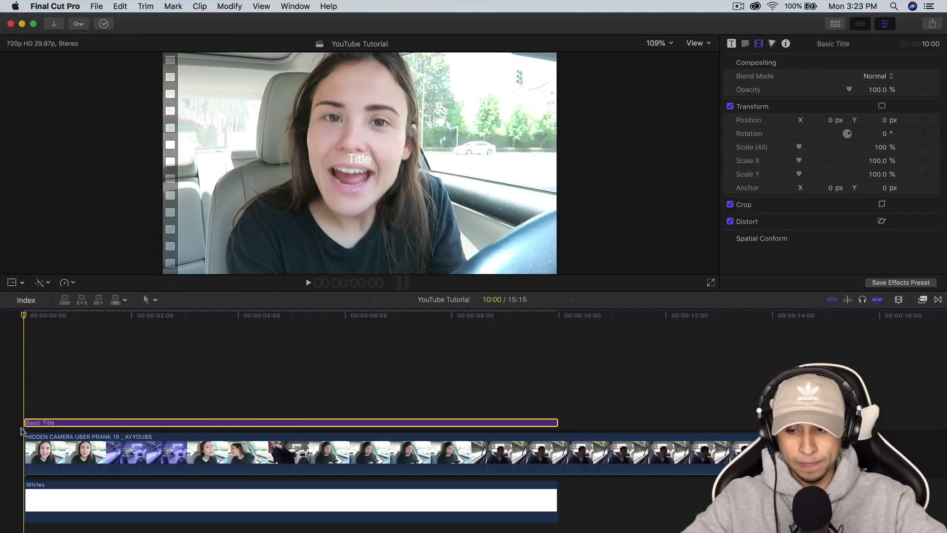
pyautogui.doubleClick(75, 425)
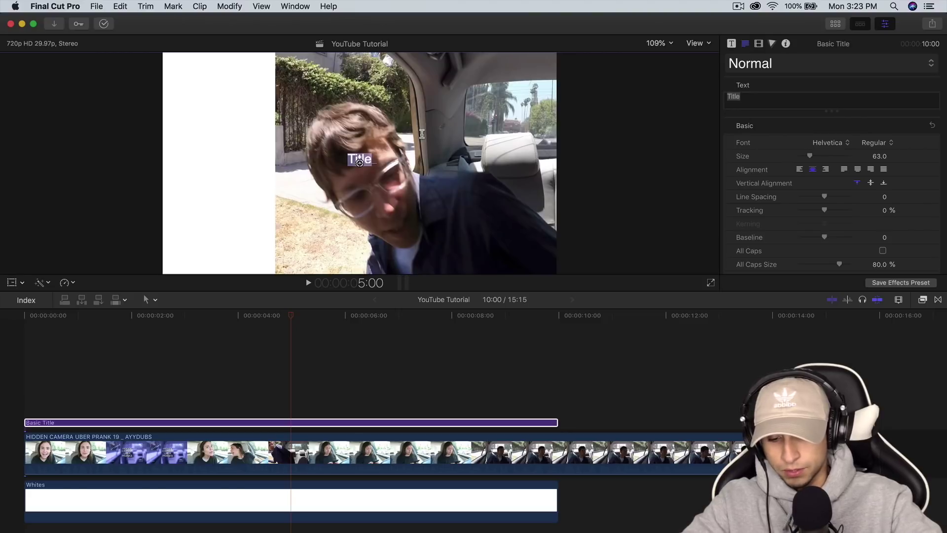
pyautogui.write('@AY')
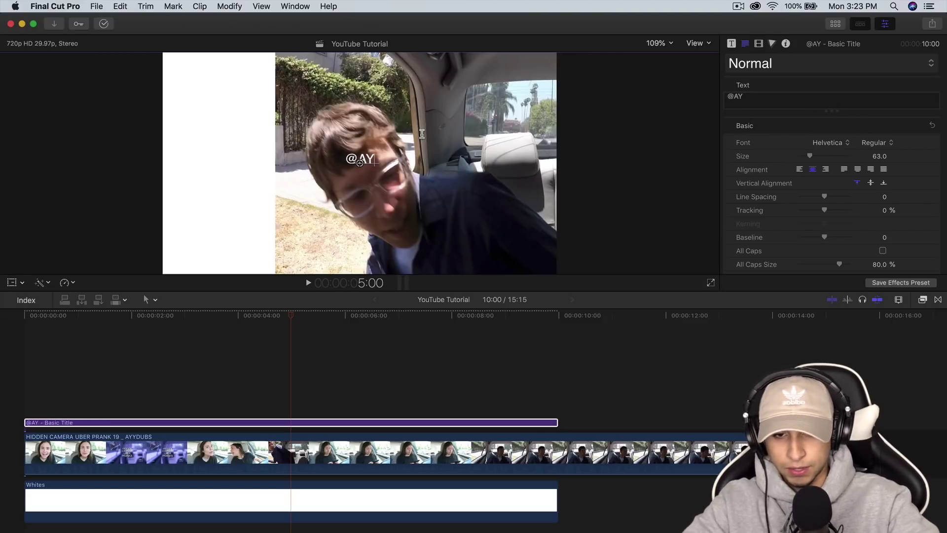
pyautogui.write('YDUBS')
pyautogui.press('super+a')
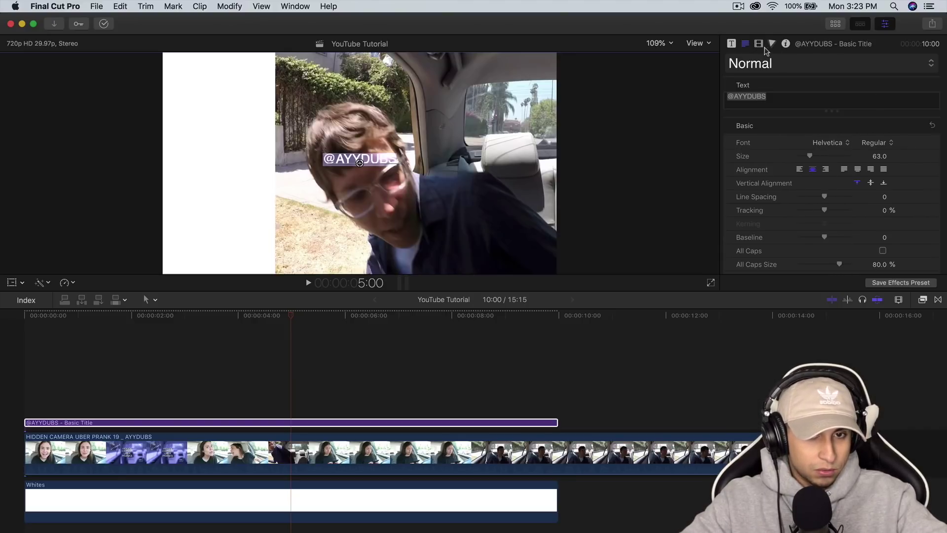
pyautogui.click(837, 143)
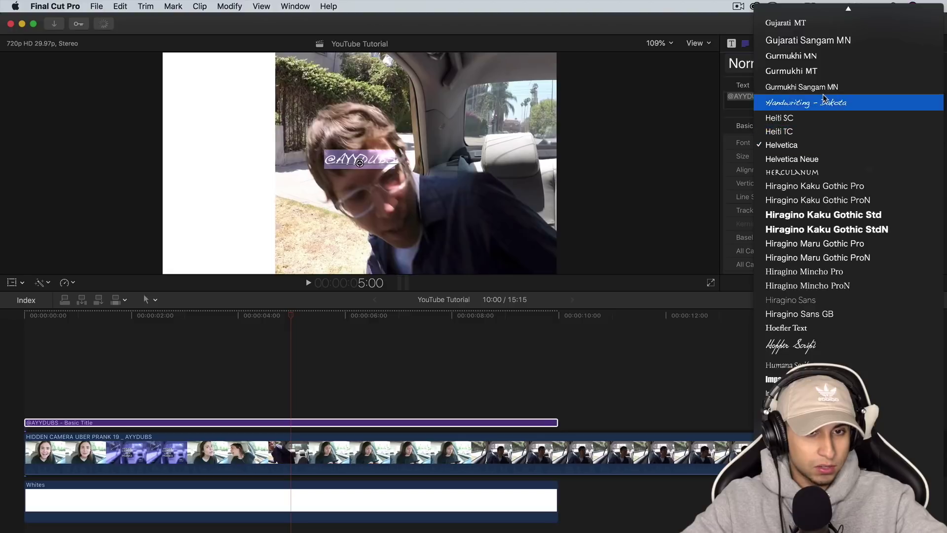
pyautogui.scroll(5, 823, 97)
pyautogui.scroll(-8, 809, 222)
pyautogui.click(800, 316)
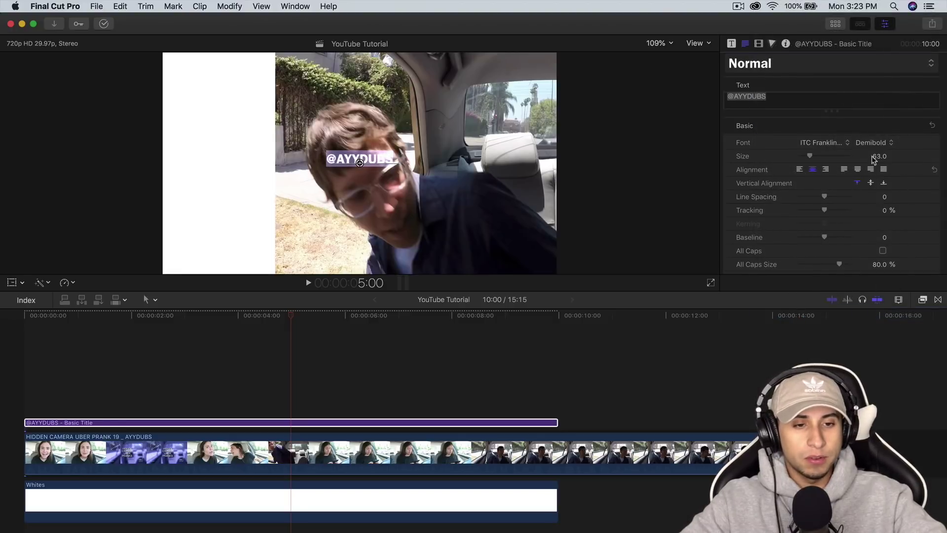
pyautogui.scroll(-10, 805, 236)
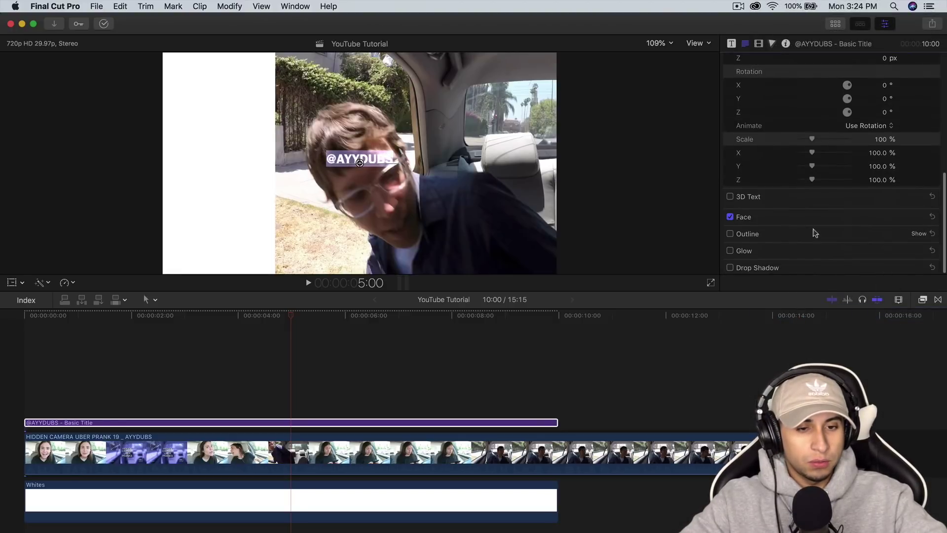
pyautogui.scroll(-2, 869, 224)
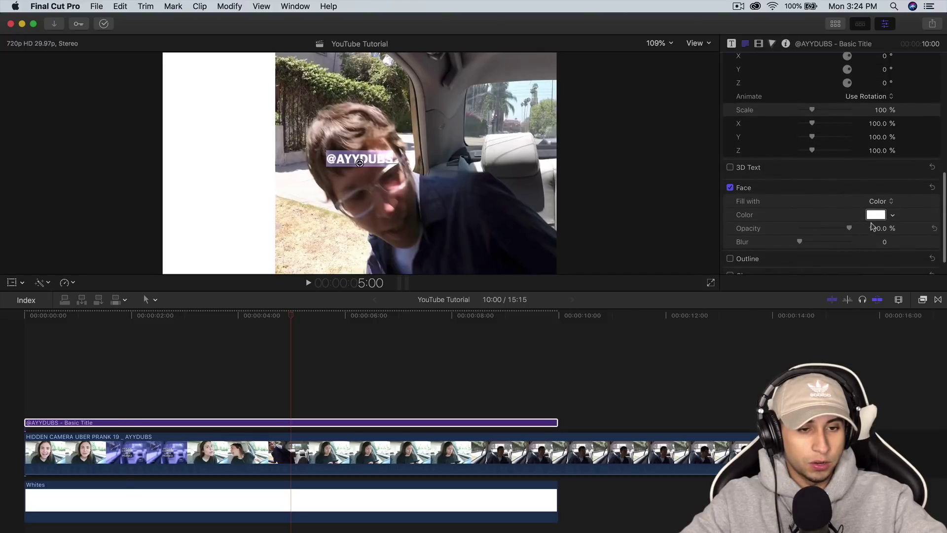
pyautogui.click(873, 216)
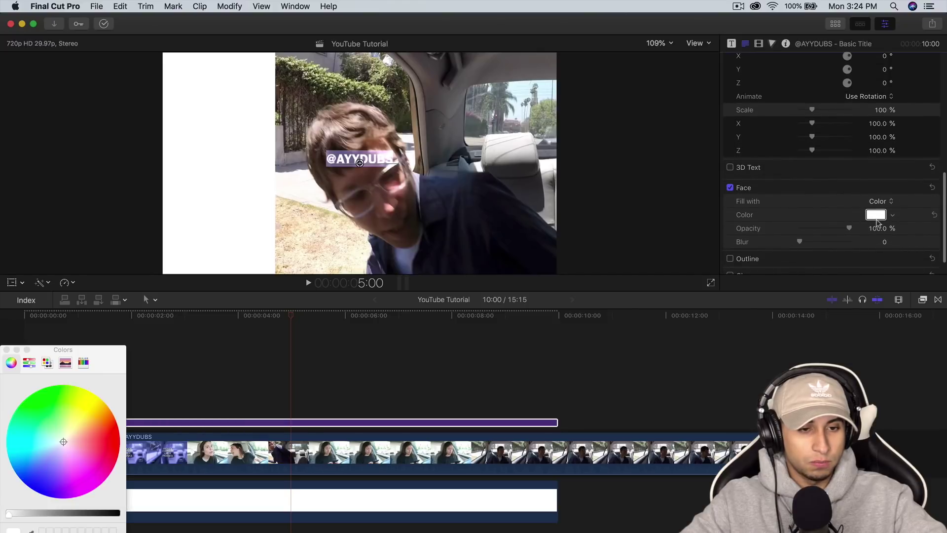
pyautogui.click(6, 350)
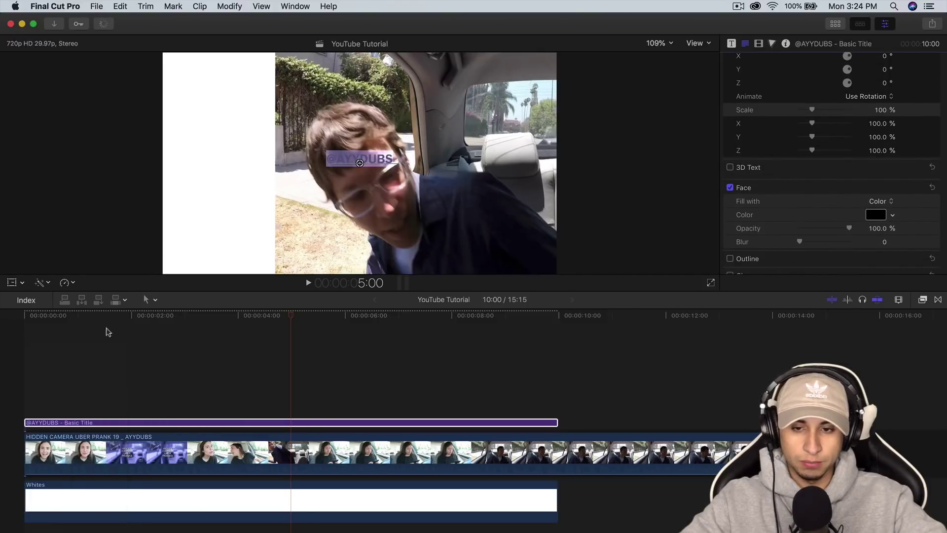
pyautogui.click(427, 168)
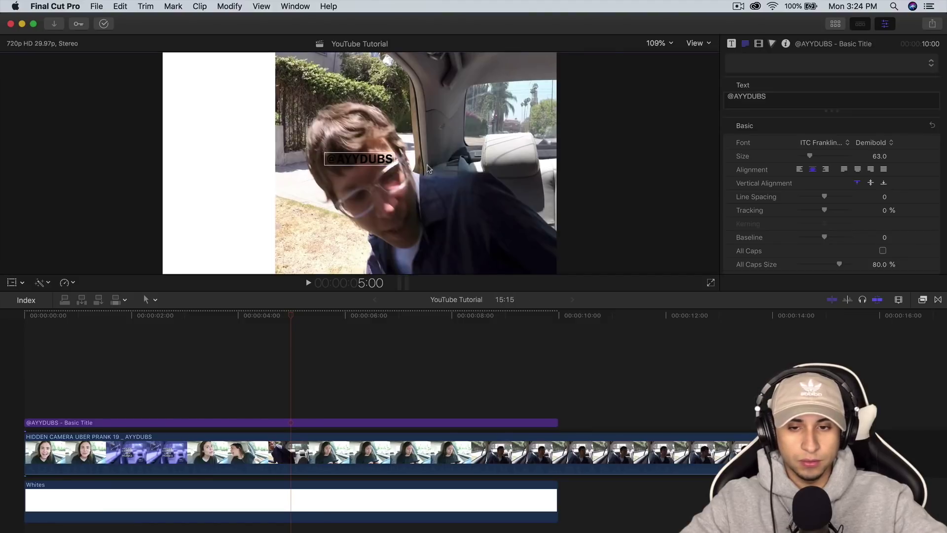
pyautogui.moveTo(368, 160); pyautogui.dragTo(221, 173)
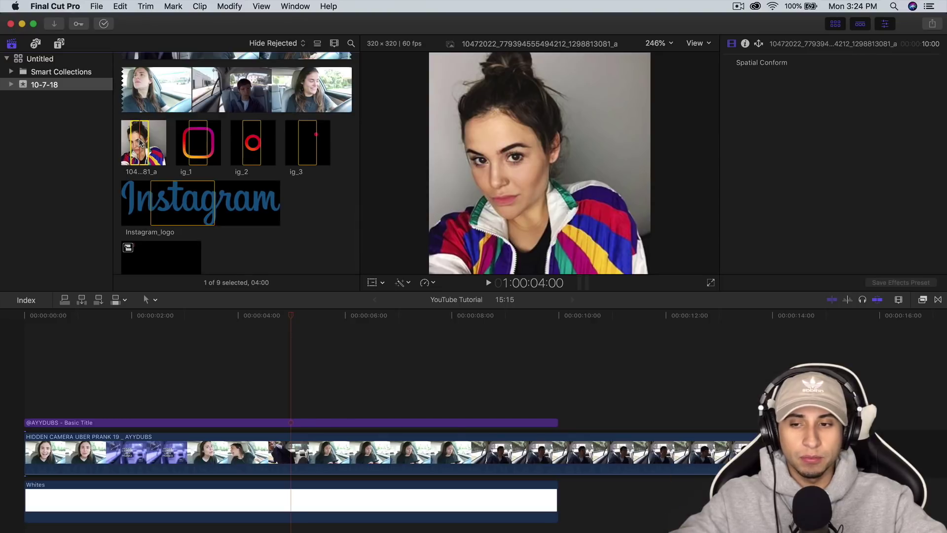
# Connect the profile photo above the title at the start of the timeline and apply the Shape Mask effect to it
pyautogui.moveTo(139, 127); pyautogui.dragTo(27, 347)
pyautogui.press('ctrl+super+1')
pyautogui.click(921, 299)
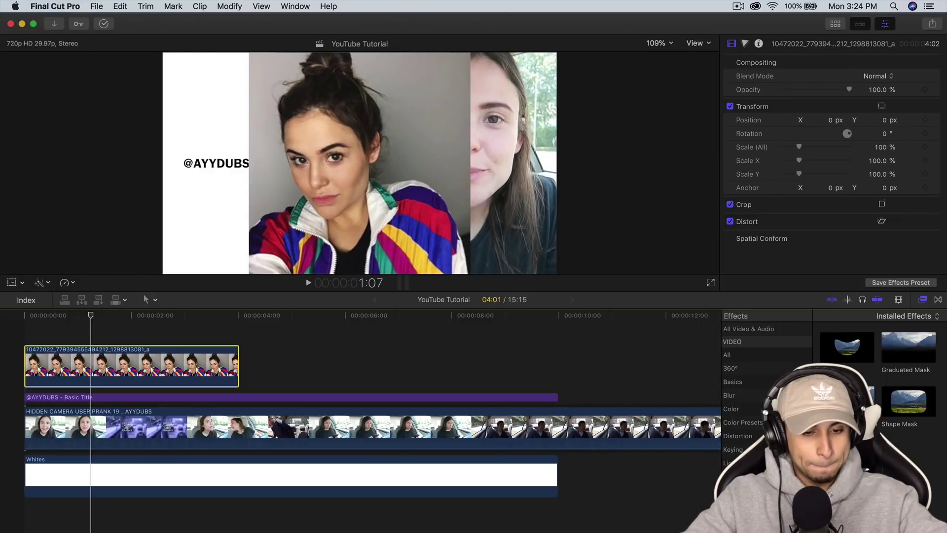
pyautogui.moveTo(908, 418); pyautogui.dragTo(187, 385)
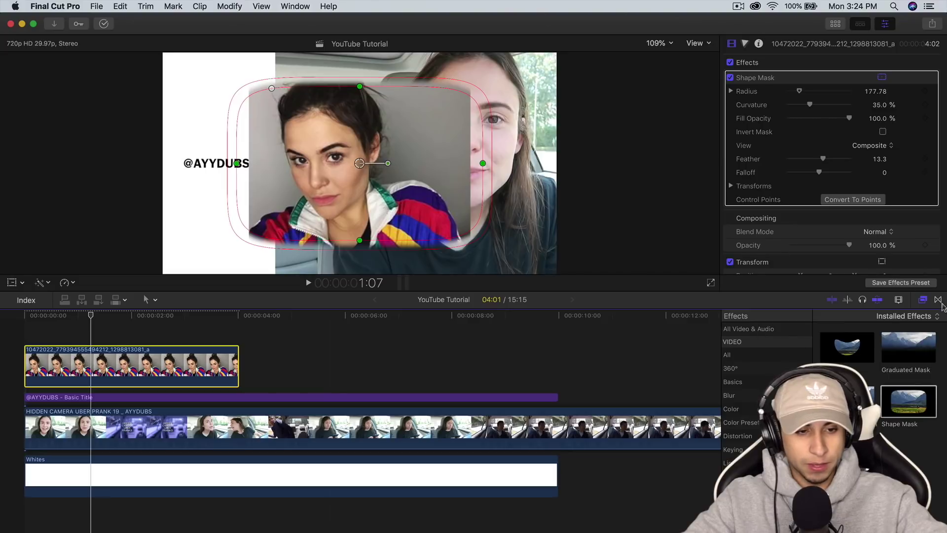
pyautogui.click(922, 299)
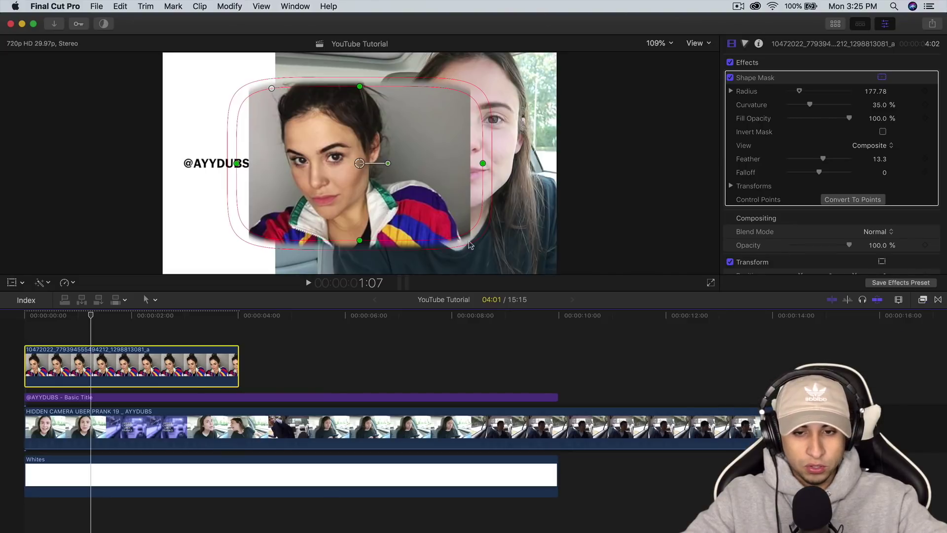
# Shape the photo's mask into a hard-edged circle around the face with radius 135, curvature 100%, feather 1.0 and falloff -80
pyautogui.moveTo(492, 185); pyautogui.dragTo(498, 185)
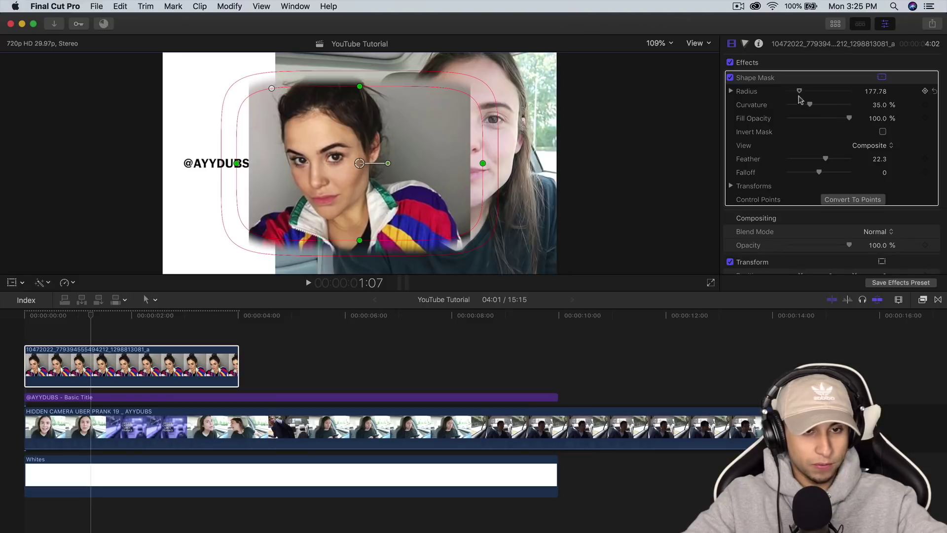
pyautogui.moveTo(809, 105); pyautogui.dragTo(877, 110)
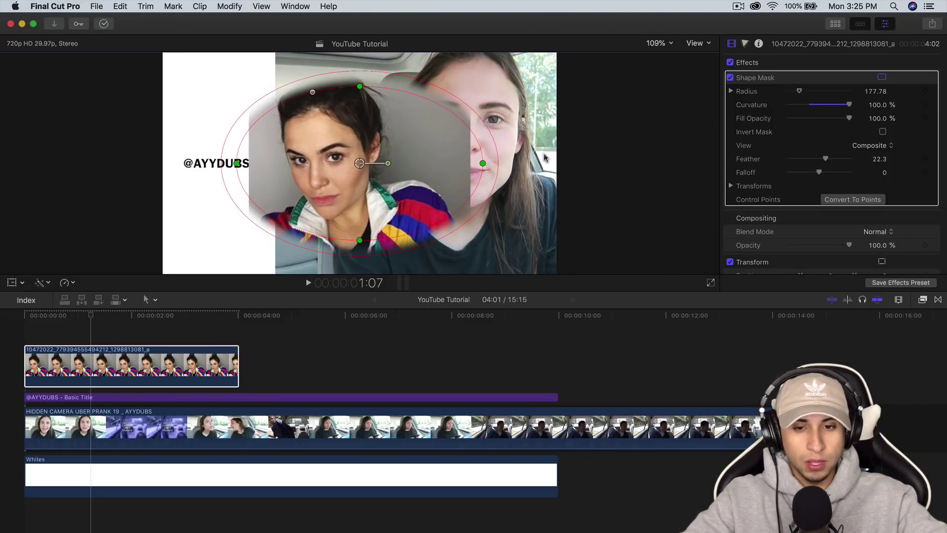
pyautogui.moveTo(503, 162); pyautogui.dragTo(447, 166)
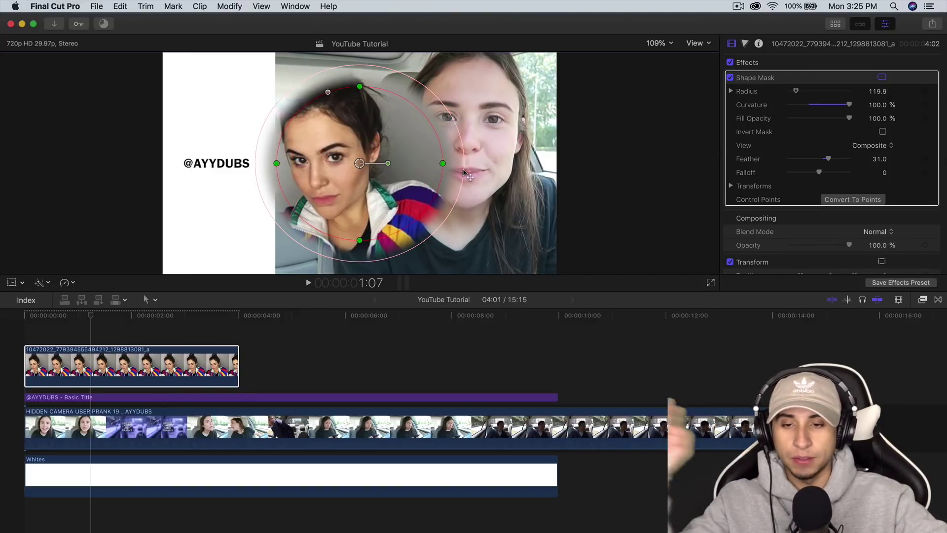
pyautogui.moveTo(465, 176); pyautogui.dragTo(413, 235)
pyautogui.moveTo(352, 172)
pyautogui.mouseDown()
pyautogui.moveTo(332, 194)
pyautogui.moveTo(357, 176)
pyautogui.mouseUp()
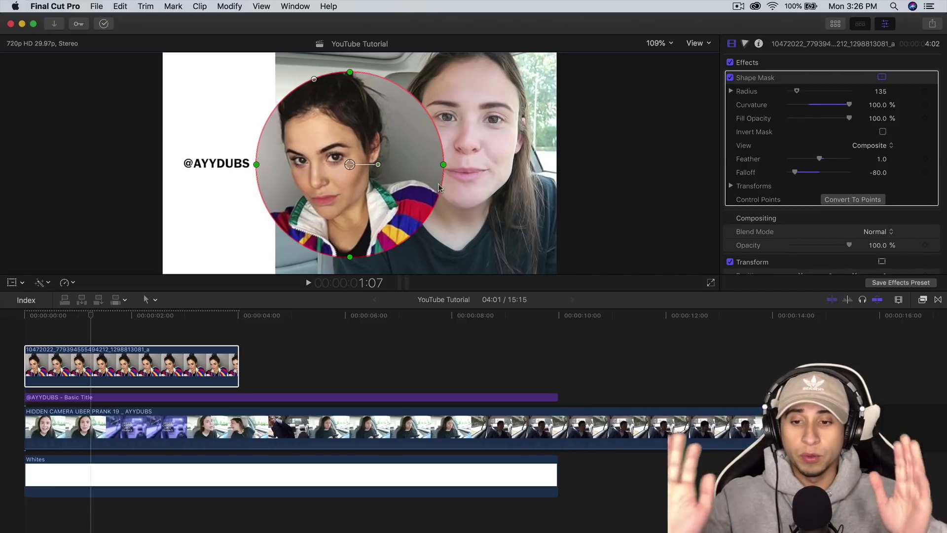
# Scale the circular photo down to about 32% and position it in the upper part of the white area
pyautogui.click(12, 282)
pyautogui.moveTo(348, 180); pyautogui.dragTo(243, 170)
pyautogui.moveTo(358, 266); pyautogui.dragTo(276, 184)
pyautogui.moveTo(244, 152); pyautogui.dragTo(219, 122)
pyautogui.moveTo(251, 156); pyautogui.dragTo(257, 161)
# Move the photo and title clips together so both start at 1:13, when the video has finished sliding aside
pyautogui.click(68, 386)
pyautogui.press('space')
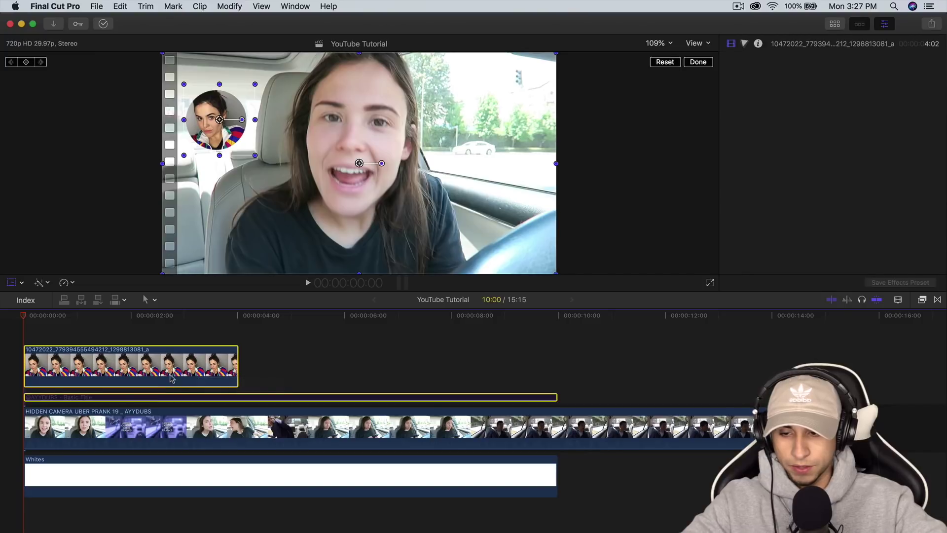
pyautogui.moveTo(172, 378); pyautogui.dragTo(215, 378)
pyautogui.click(16, 348)
pyautogui.press('space')
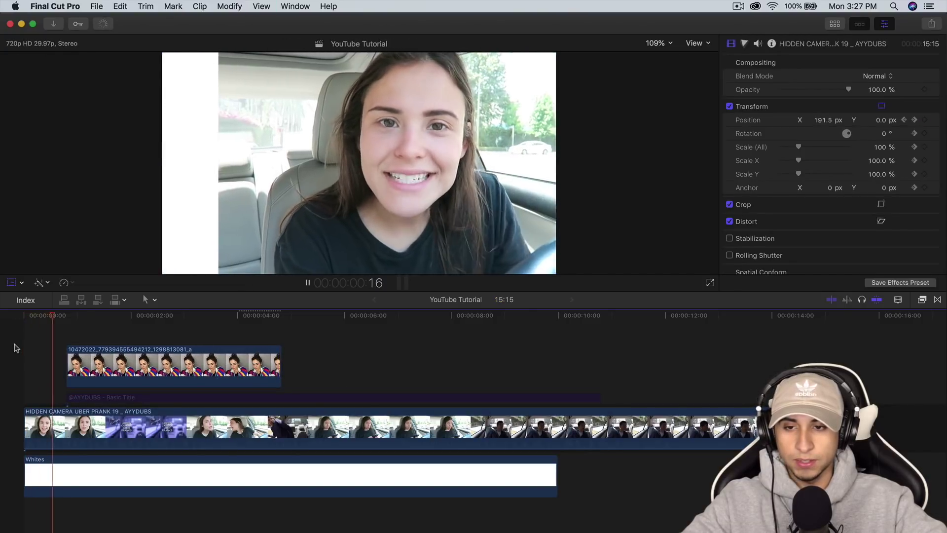
pyautogui.moveTo(89, 358); pyautogui.dragTo(124, 358)
pyautogui.click(57, 318)
pyautogui.moveTo(57, 318); pyautogui.dragTo(98, 326)
pyautogui.press('space')
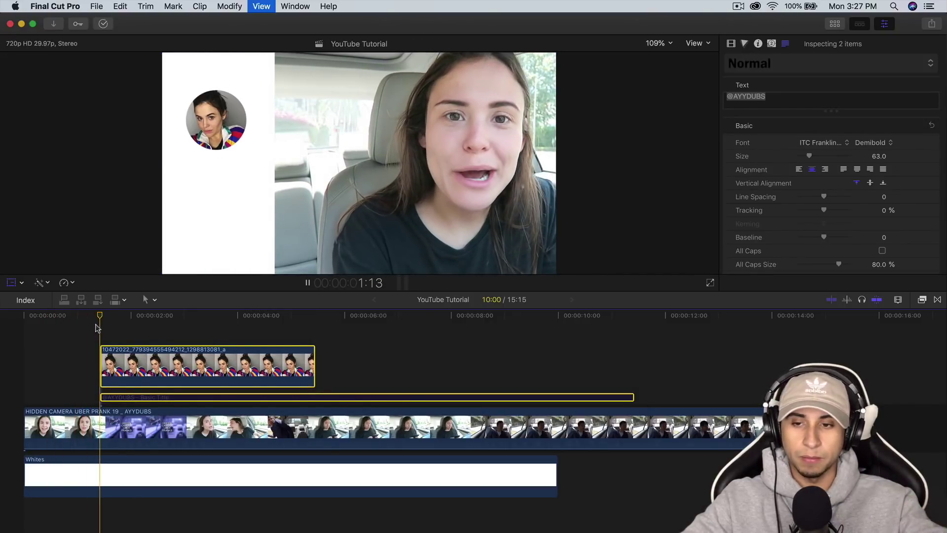
pyautogui.press('space')
# Animate the circular photo rising with transform keyframes, from a lowered position at 1:13 to a raised position at 2:11
pyautogui.click(102, 358)
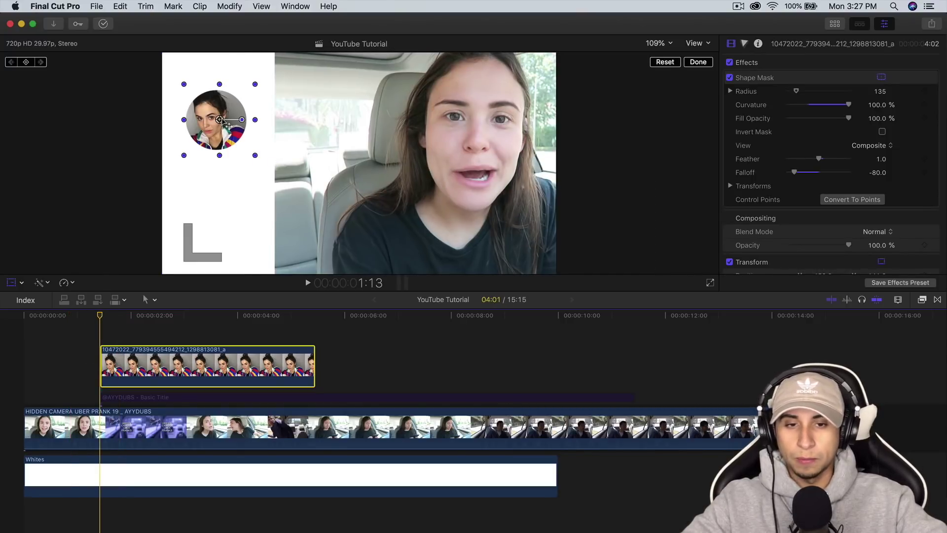
pyautogui.moveTo(219, 120); pyautogui.dragTo(220, 177)
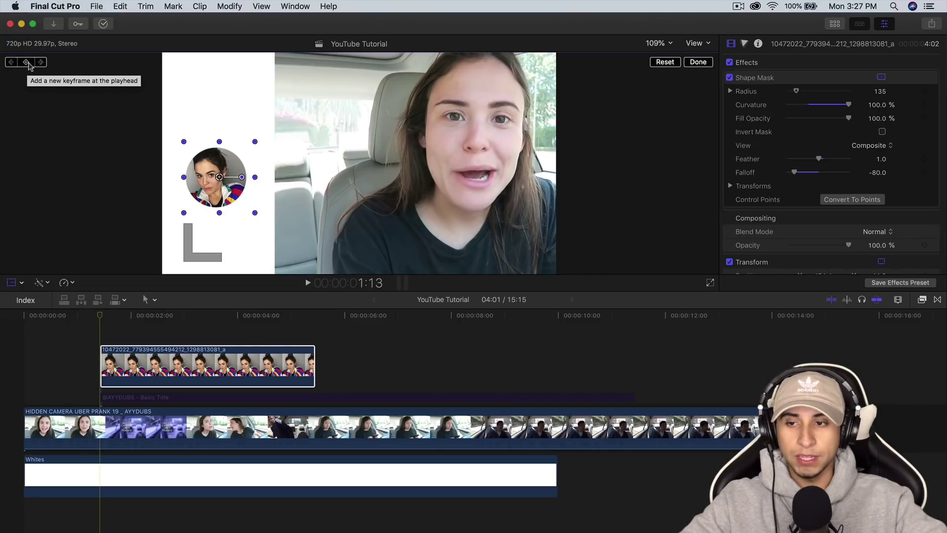
pyautogui.click(26, 63)
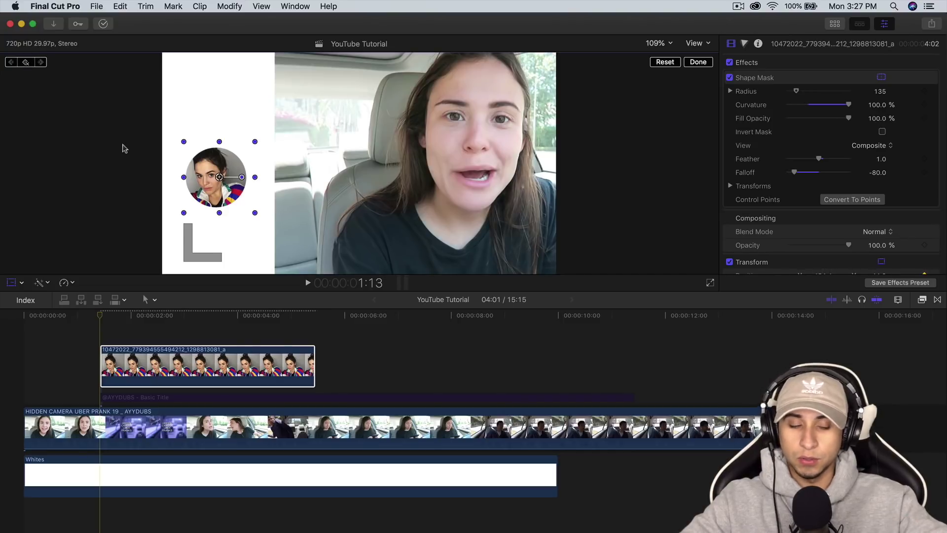
pyautogui.moveTo(99, 321); pyautogui.dragTo(152, 321)
pyautogui.moveTo(219, 177); pyautogui.dragTo(220, 129)
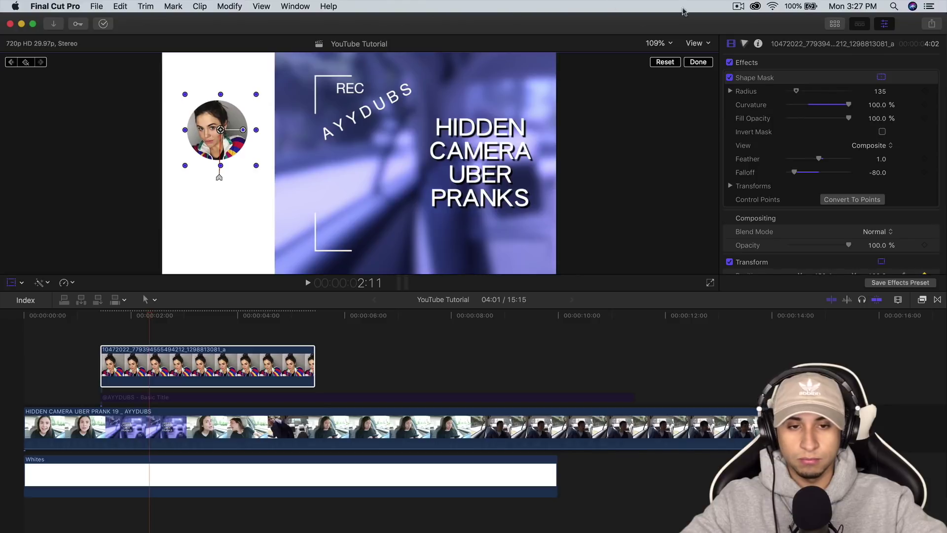
pyautogui.moveTo(147, 314); pyautogui.dragTo(100, 314)
pyautogui.press('space')
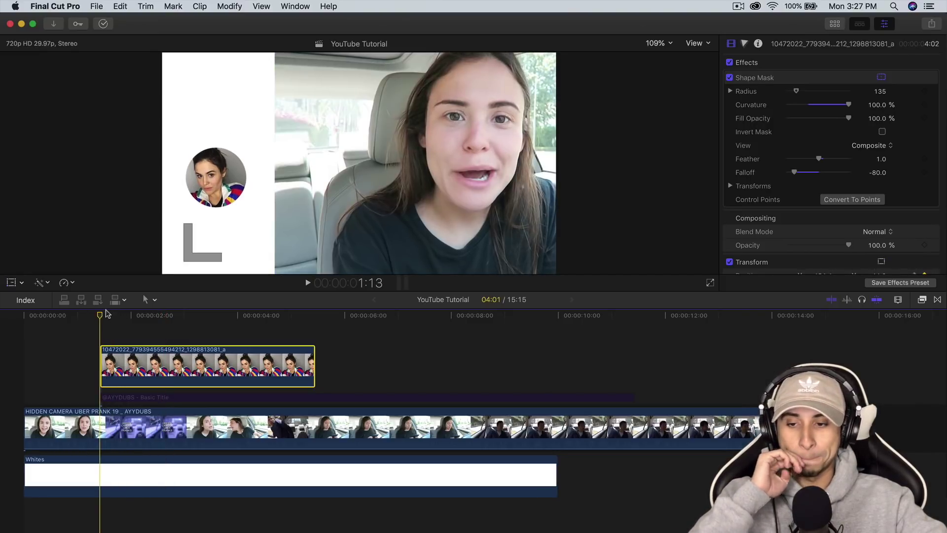
# Keyframe the photo's opacity from 0% at 1:13 to 100% at 2:01
pyautogui.moveTo(103, 314)
pyautogui.mouseDown()
pyautogui.moveTo(87, 314)
pyautogui.moveTo(103, 315)
pyautogui.mouseUp()
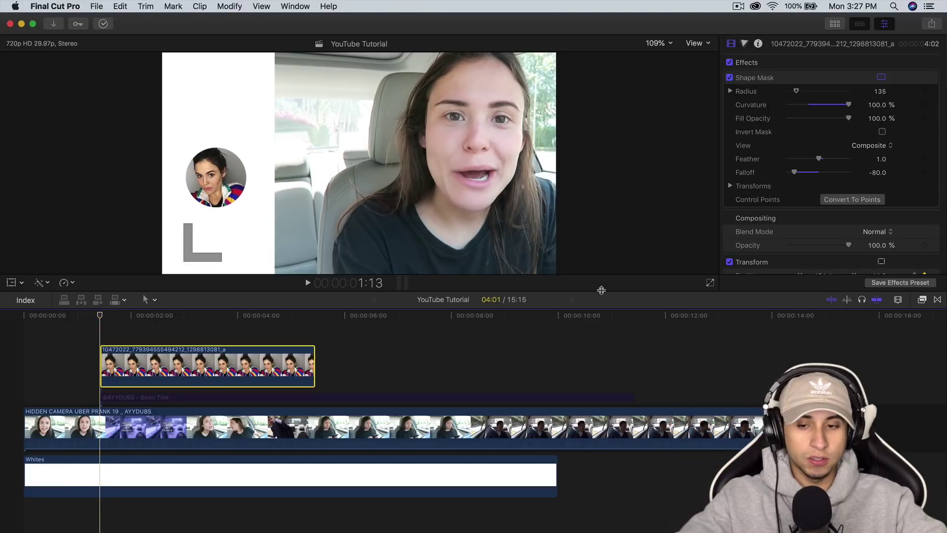
pyautogui.scroll(-2, 801, 232)
pyautogui.moveTo(847, 206); pyautogui.dragTo(770, 200)
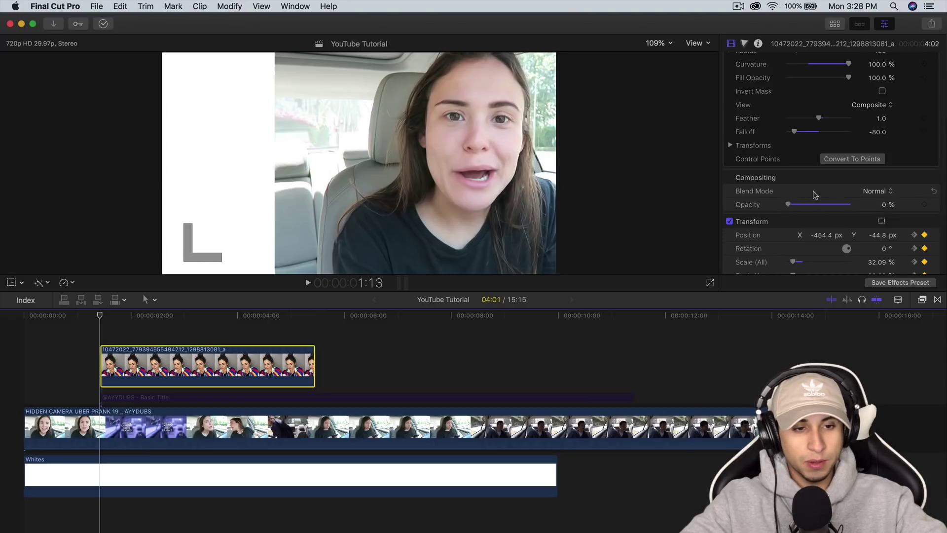
pyautogui.click(925, 205)
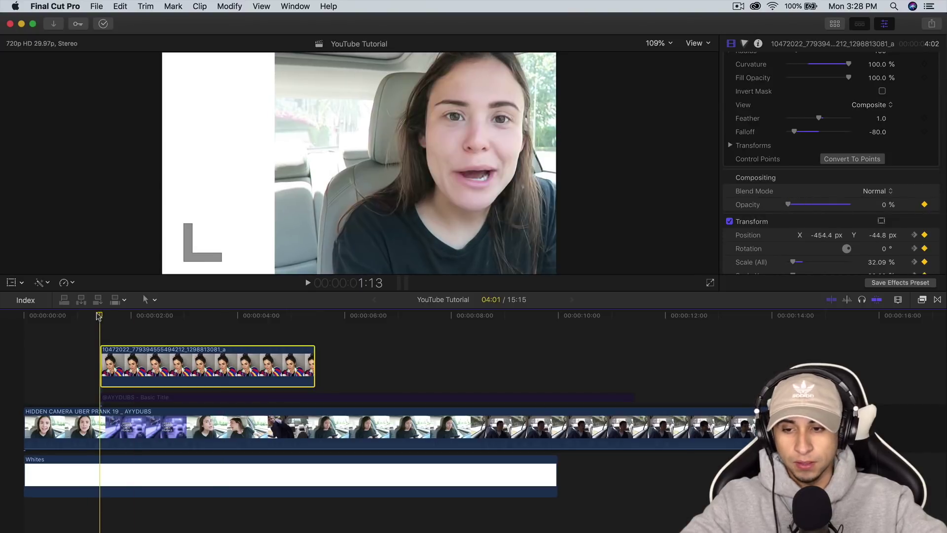
pyautogui.moveTo(100, 318); pyautogui.dragTo(134, 320)
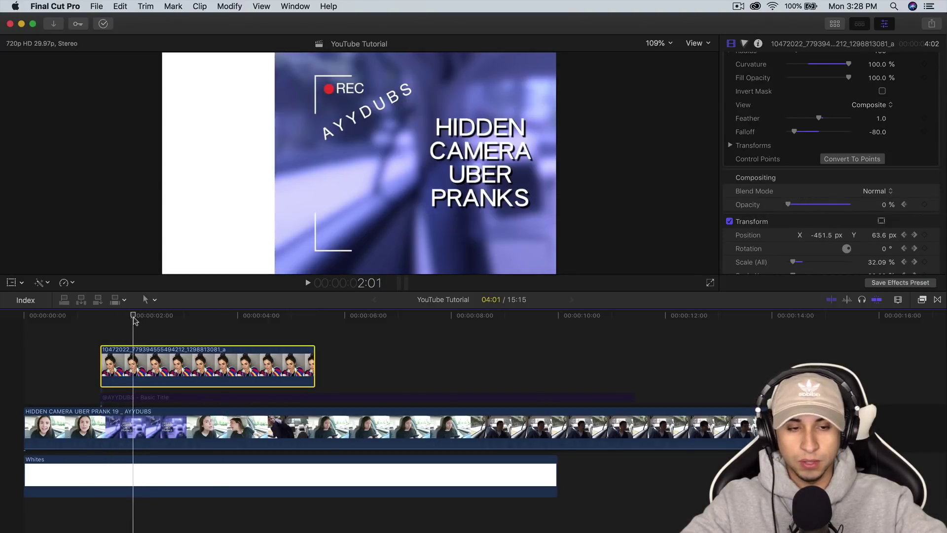
pyautogui.moveTo(788, 204); pyautogui.dragTo(878, 205)
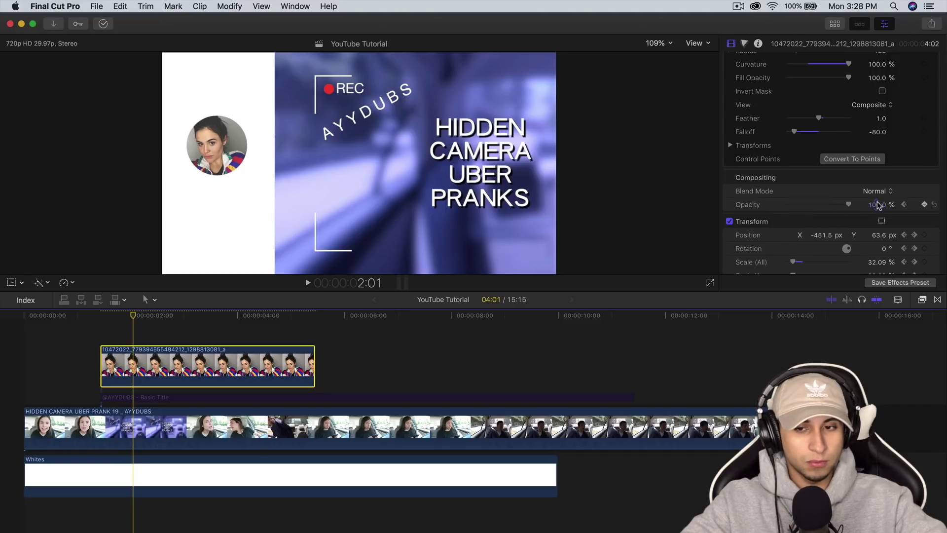
# Play back the photo's entrance to check the combined rise and fade-in
pyautogui.click(74, 319)
pyautogui.press('space')
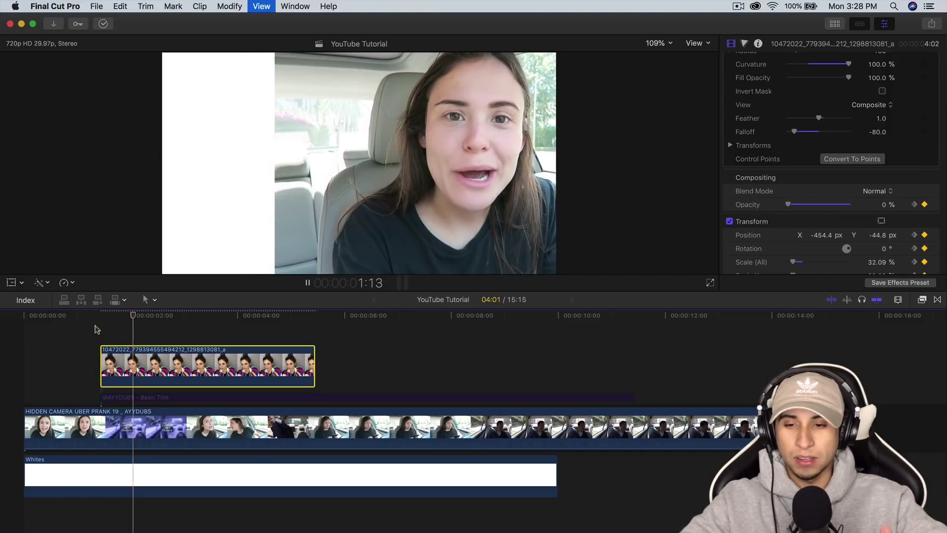
pyautogui.click(98, 318)
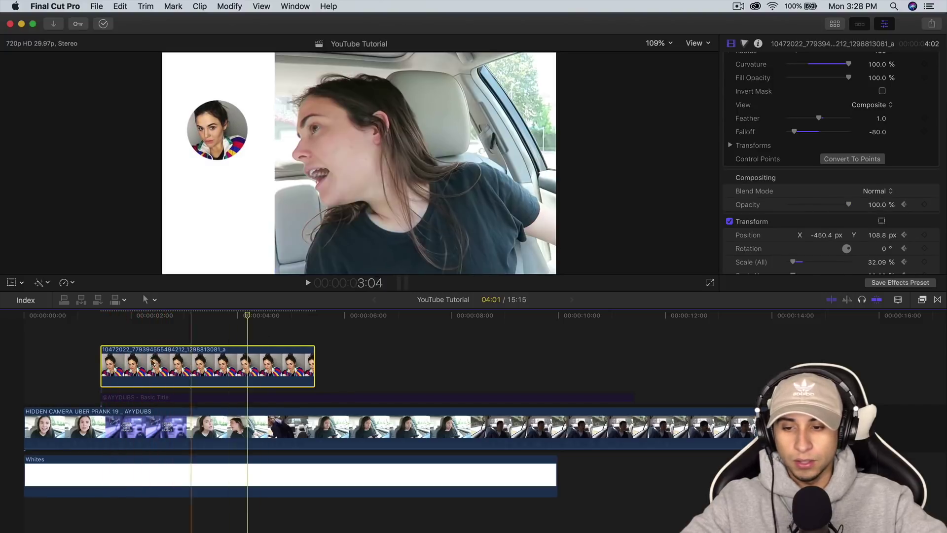
pyautogui.press('space')
pyautogui.click(130, 398)
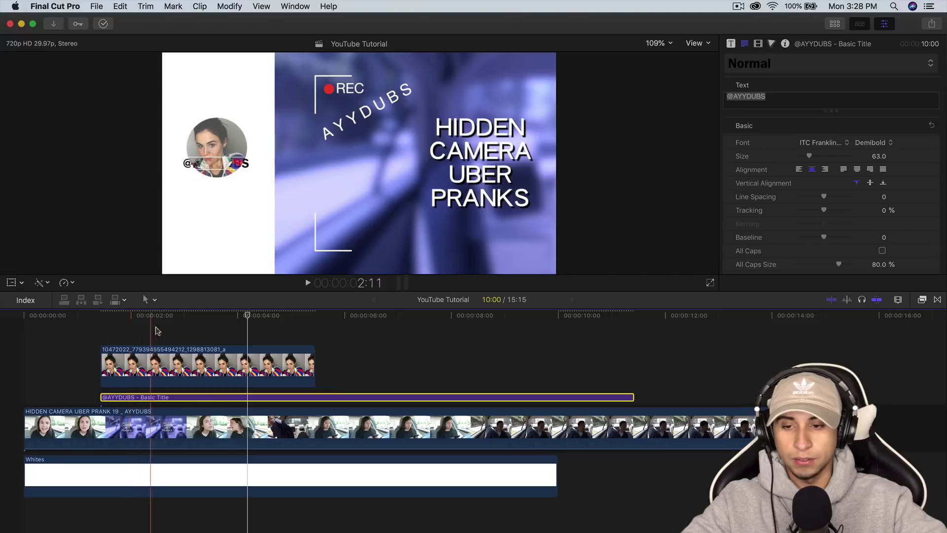
pyautogui.click(100, 316)
pyautogui.moveTo(113, 319); pyautogui.dragTo(200, 316)
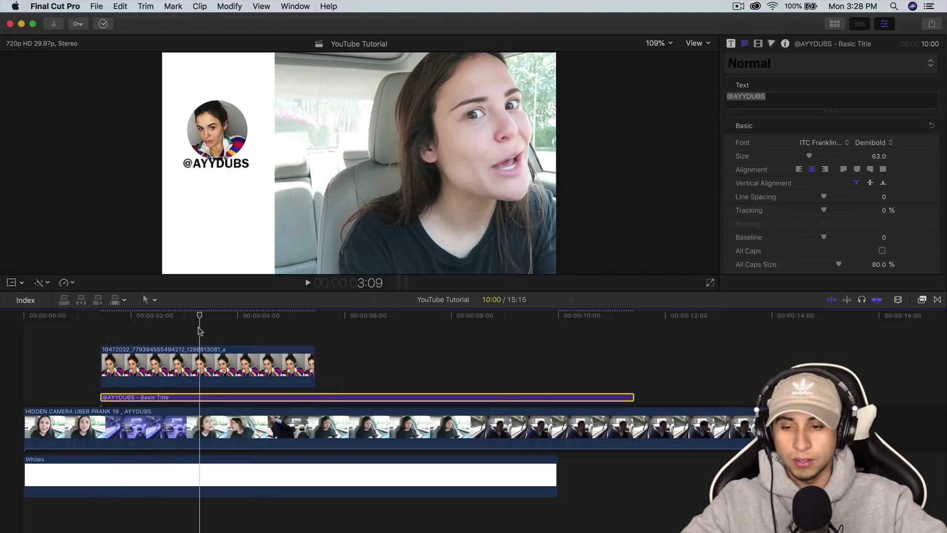
pyautogui.moveTo(228, 170); pyautogui.dragTo(223, 177)
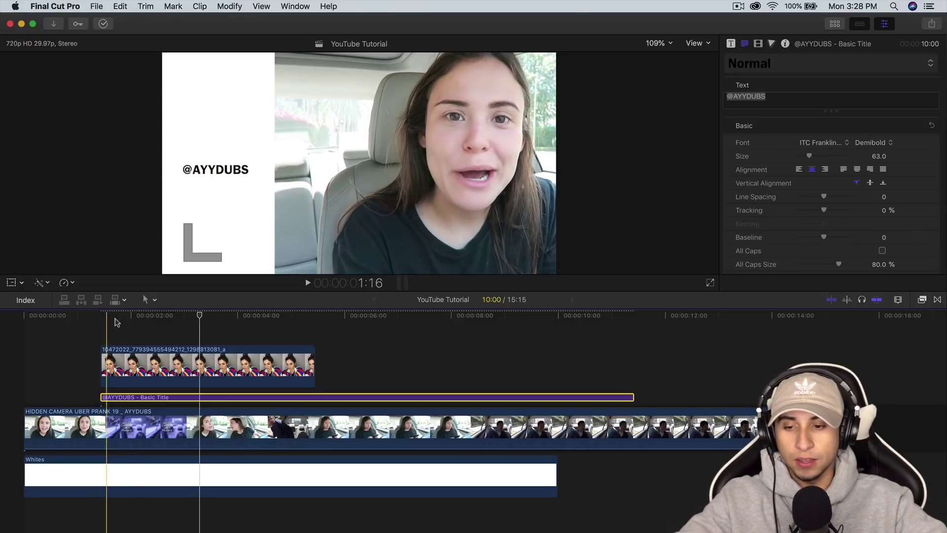
pyautogui.click(922, 300)
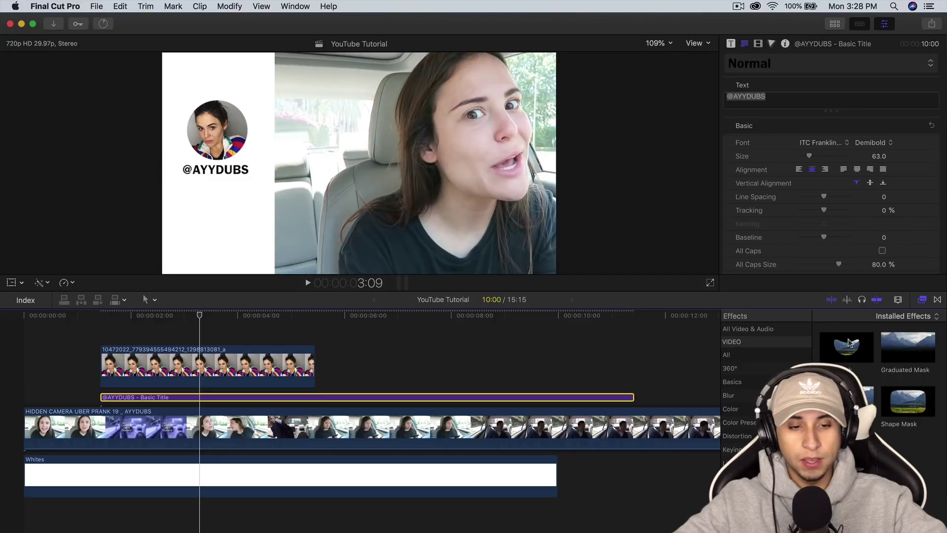
pyautogui.moveTo(847, 347); pyautogui.dragTo(227, 394)
pyautogui.click(920, 301)
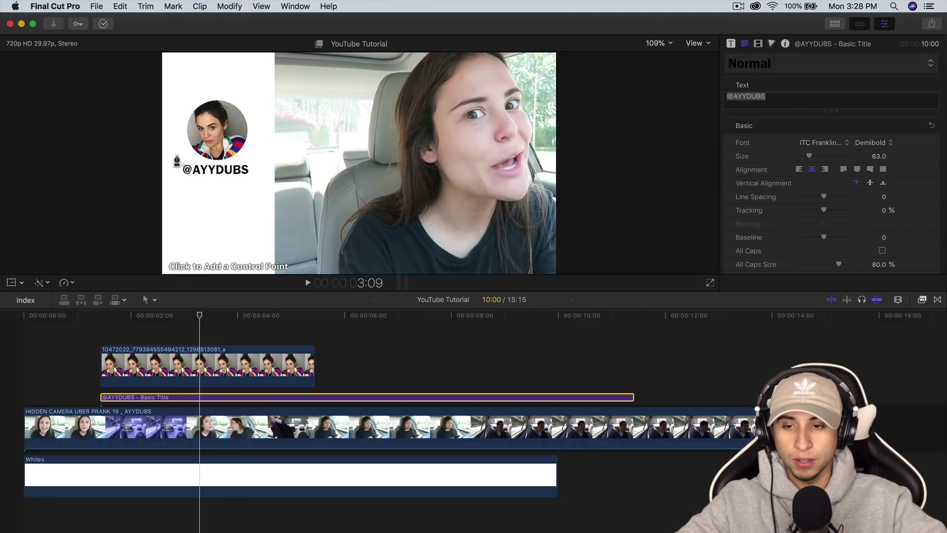
pyautogui.click(176, 155)
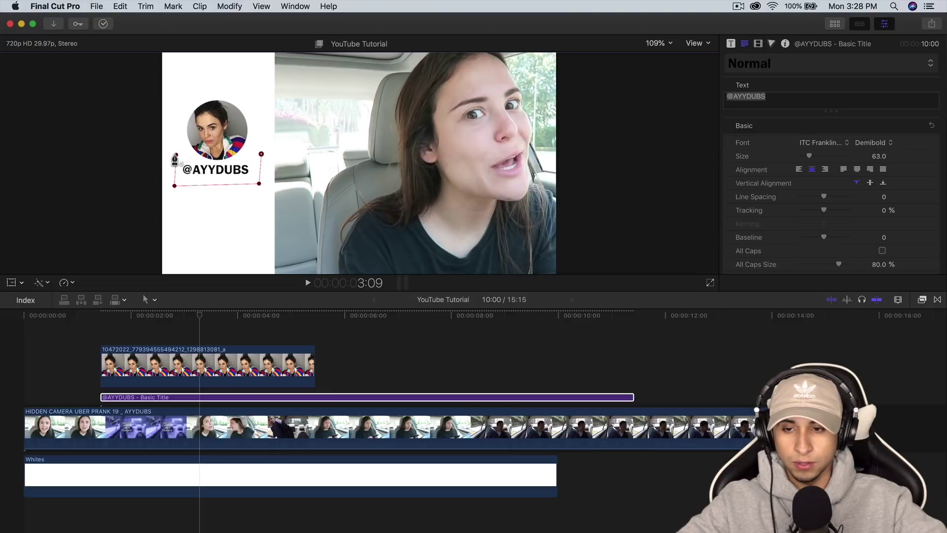
pyautogui.press('super+z')
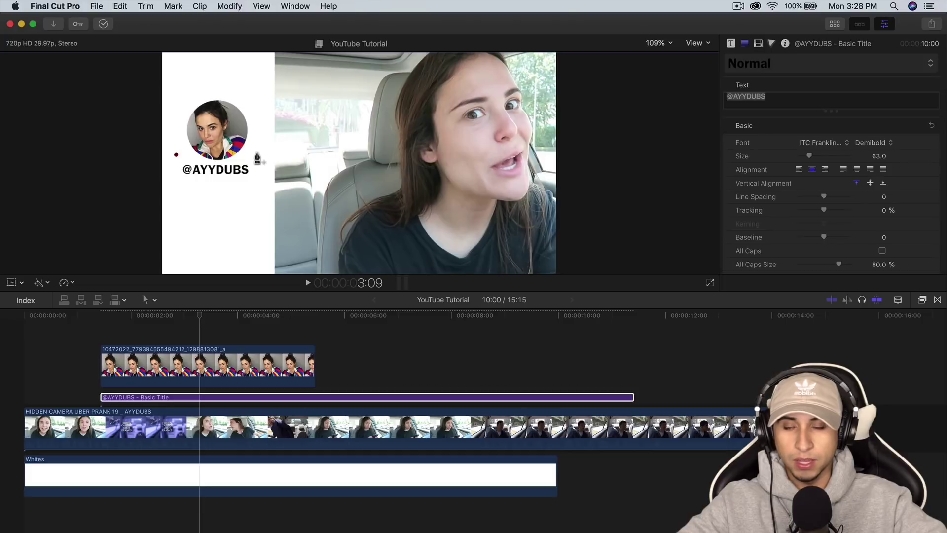
pyautogui.click(257, 155)
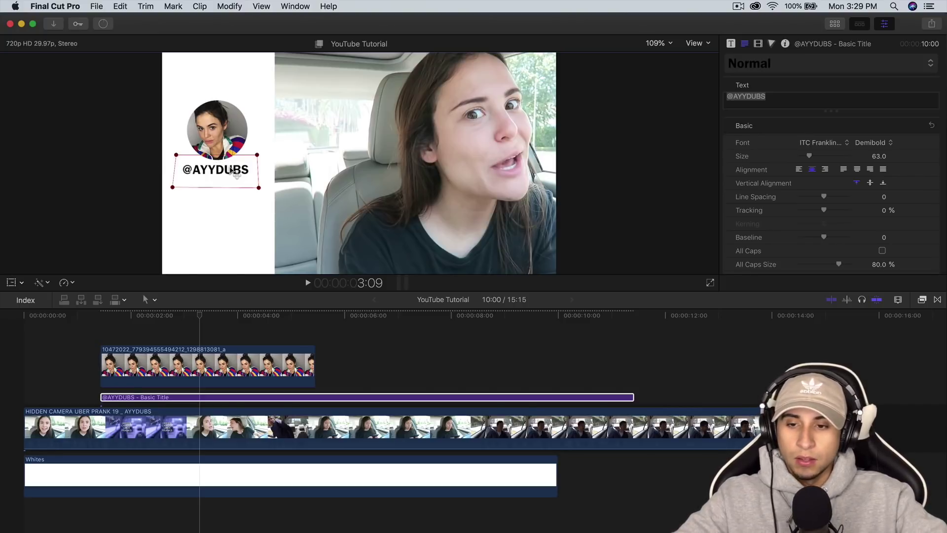
pyautogui.click(101, 317)
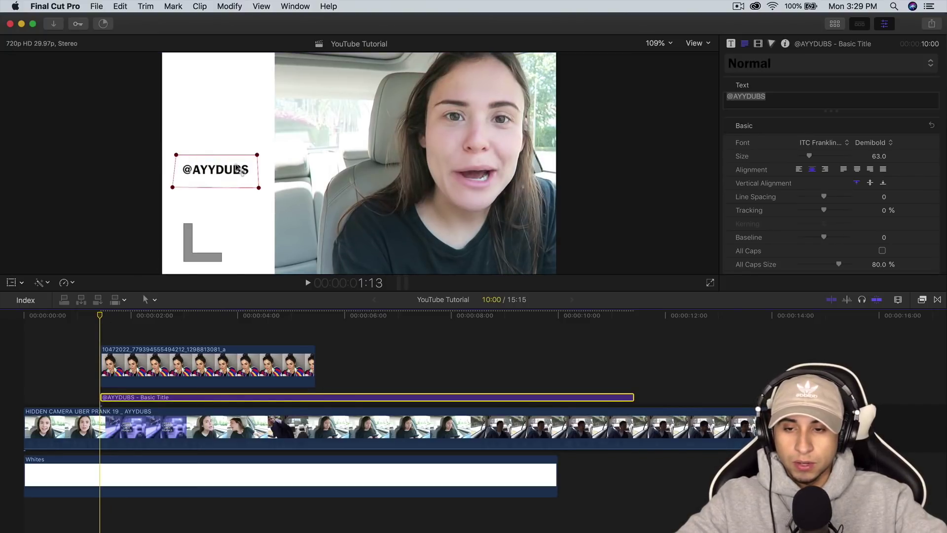
pyautogui.doubleClick(237, 168)
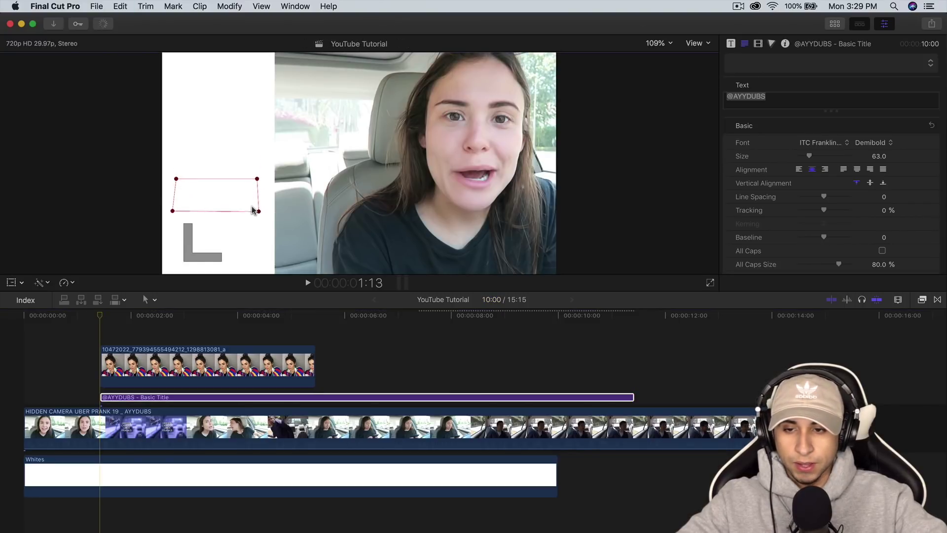
pyautogui.press('super+c')
pyautogui.moveTo(253, 184); pyautogui.dragTo(254, 207)
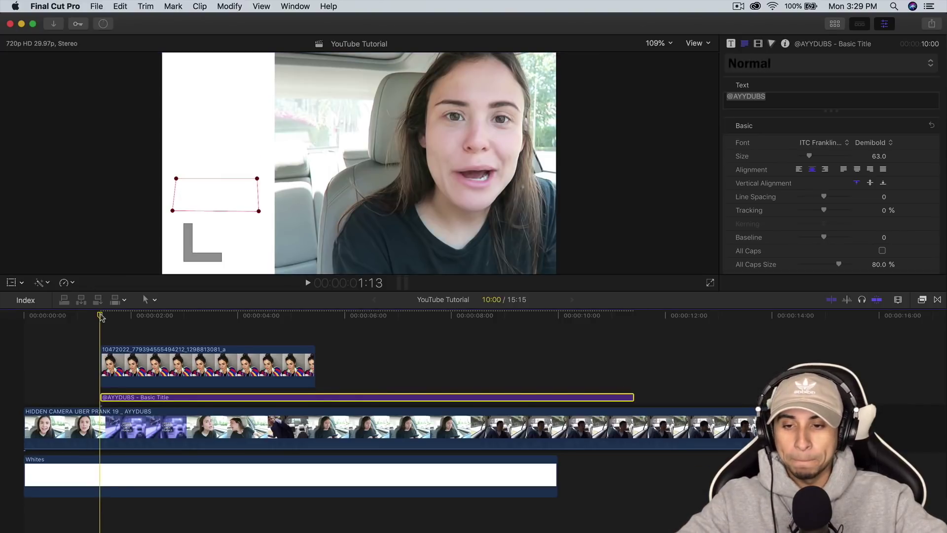
pyautogui.click(124, 316)
pyautogui.press('space')
pyautogui.press('Up')
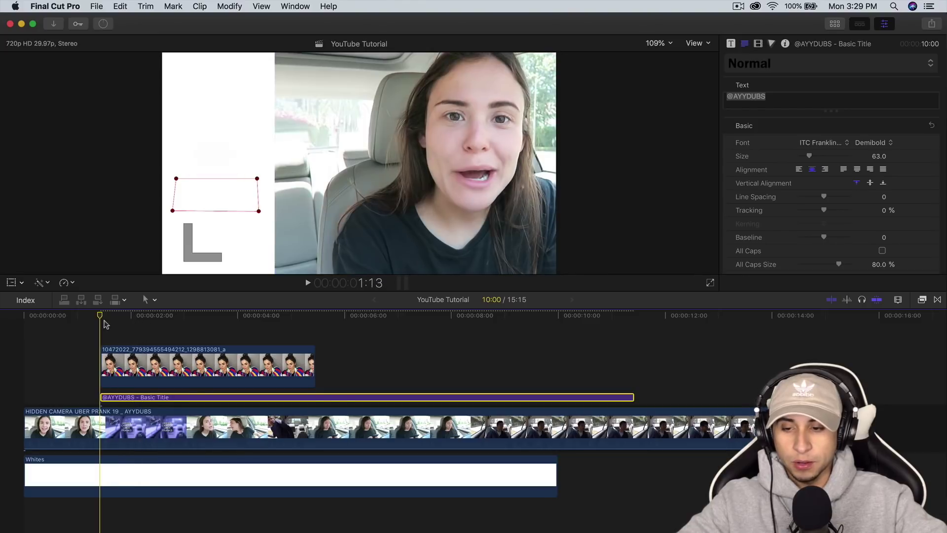
pyautogui.press('Up')
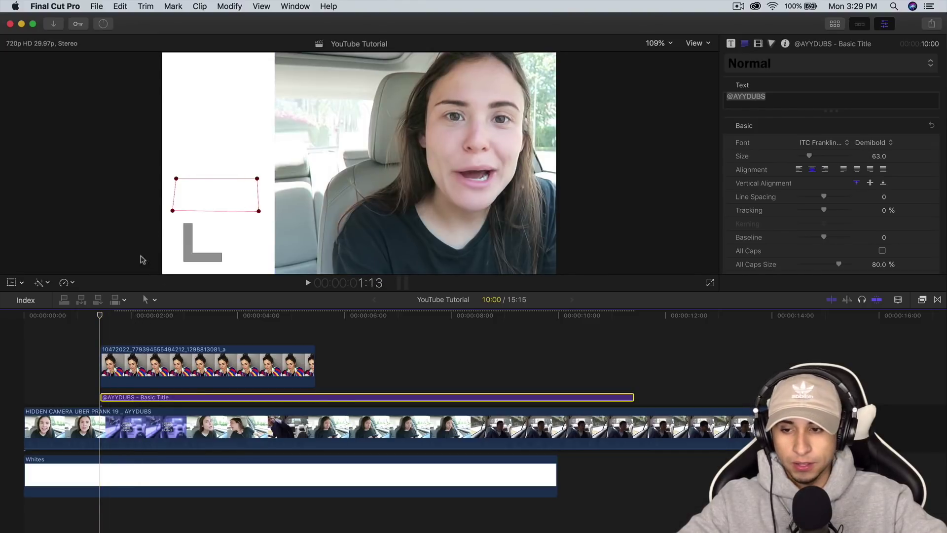
# Keyframe the Draw Mask position from Y -76.6 px at 1:13 up to X -0.9, Y -15.7 px over the title
pyautogui.click(758, 44)
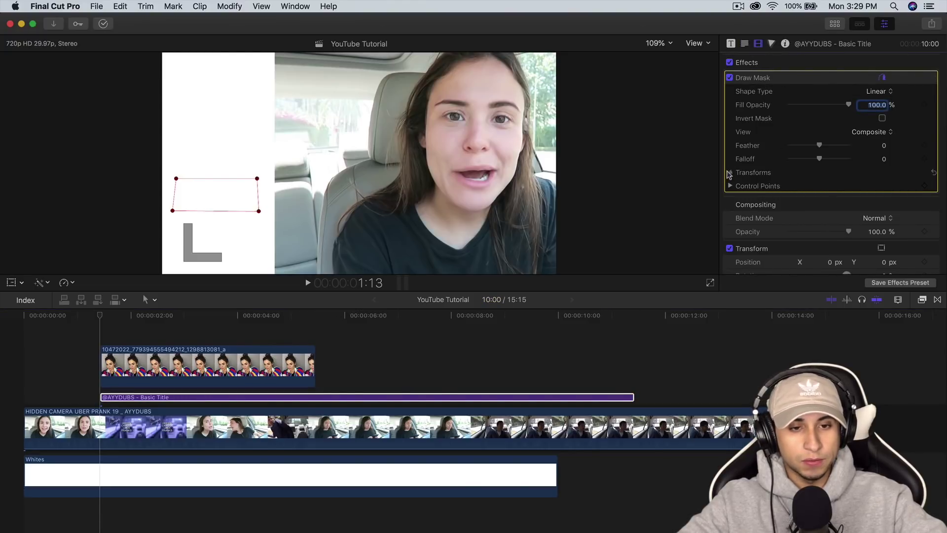
pyautogui.click(730, 173)
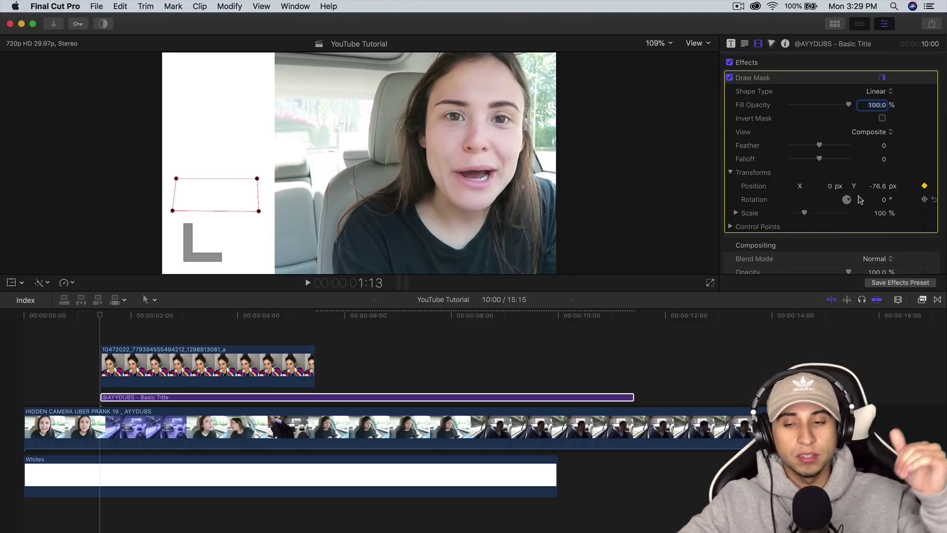
pyautogui.moveTo(114, 316); pyautogui.dragTo(171, 320)
pyautogui.moveTo(240, 202); pyautogui.dragTo(240, 188)
# Play back the title's mask reveal together with the photo's entrance
pyautogui.moveTo(131, 317); pyautogui.dragTo(99, 318)
pyautogui.press('space')
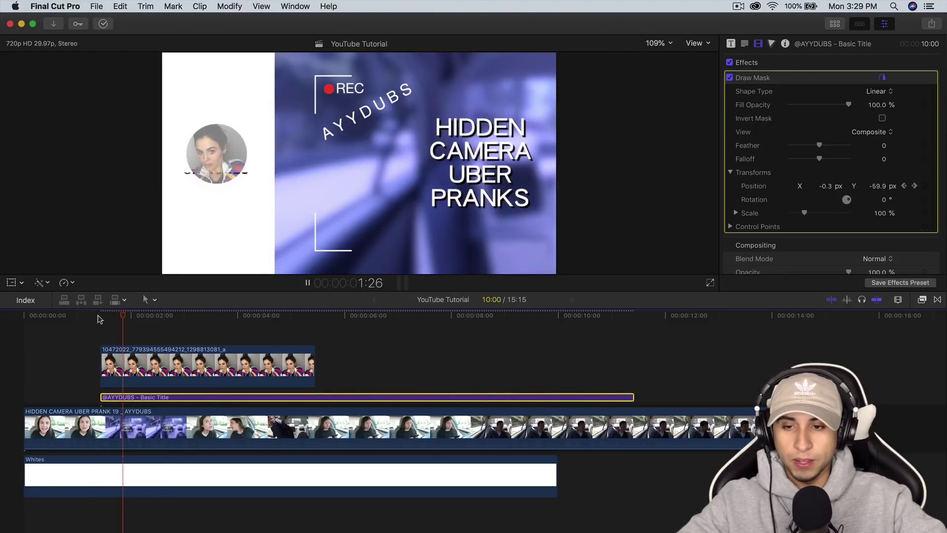
pyautogui.click(86, 318)
pyautogui.press('space')
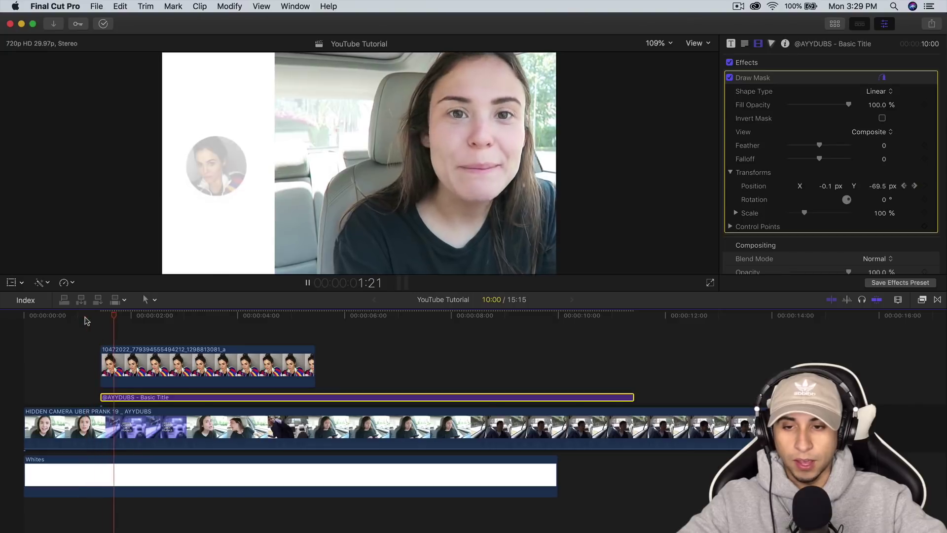
pyautogui.press('space')
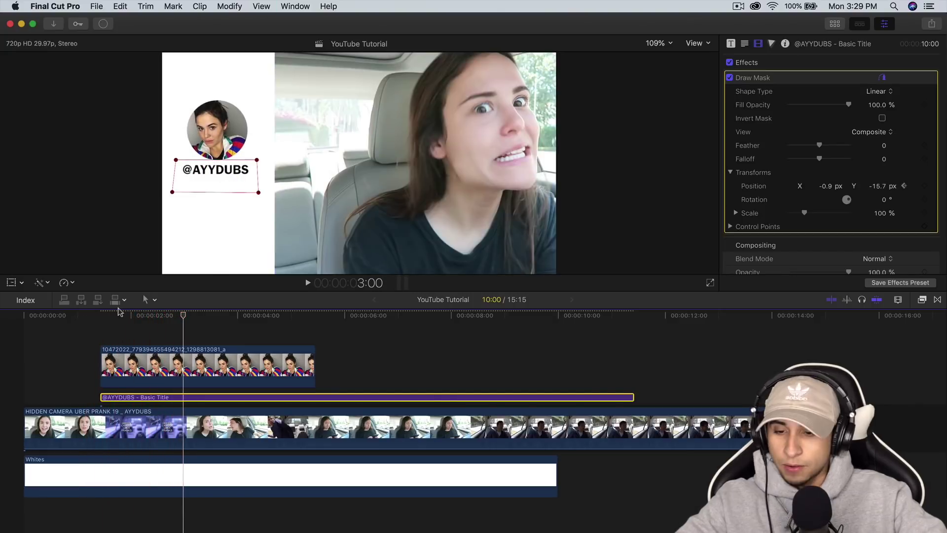
# Add the Instagram_logo image to the timeline above the profile photo clip, starting at 1:13
pyautogui.click(838, 27)
pyautogui.click(191, 159)
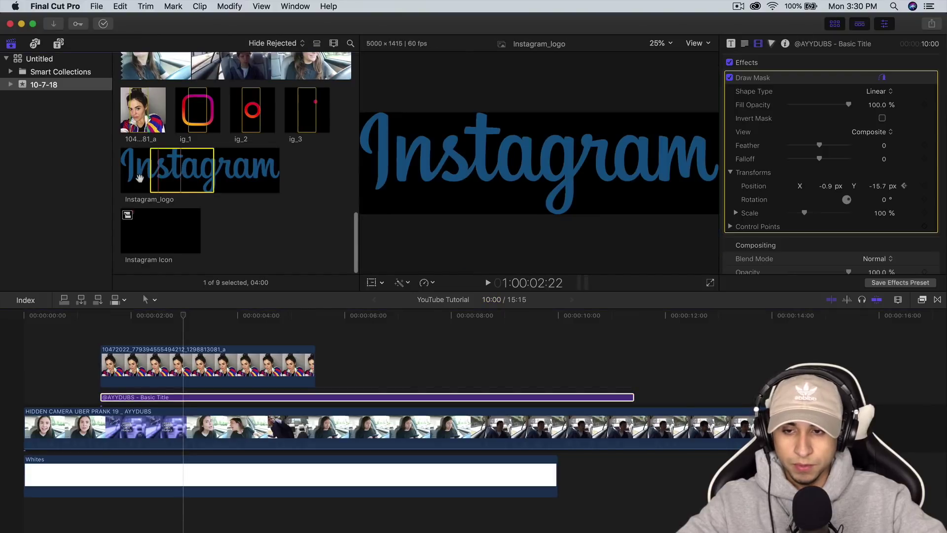
pyautogui.moveTo(187, 172); pyautogui.dragTo(104, 324)
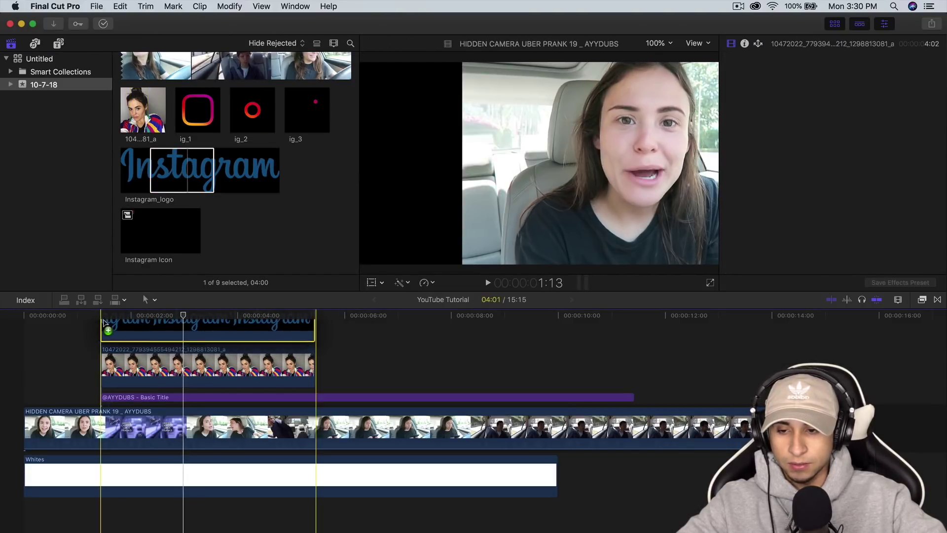
pyautogui.press('super+ctrl+1')
# Scale the Instagram logo to 18.4% and position it above the circular photo at X -454.1, Y 248.1 px
pyautogui.hotkey('shift', 't')
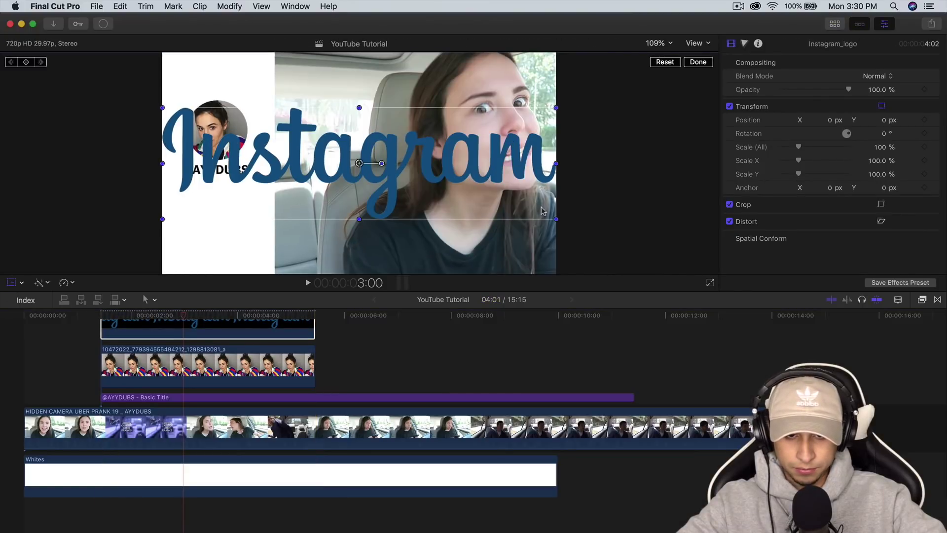
pyautogui.moveTo(555, 219); pyautogui.dragTo(414, 179)
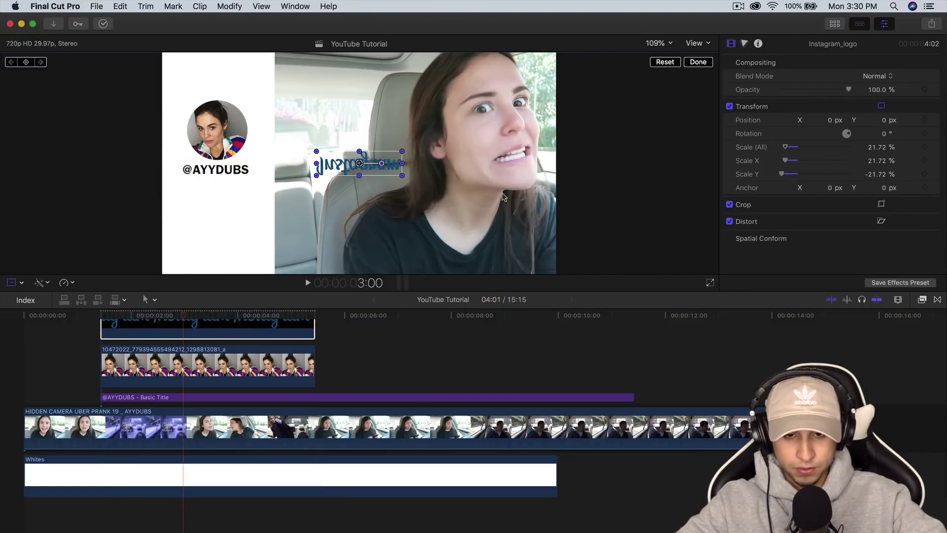
pyautogui.press('super+z')
pyautogui.moveTo(557, 217); pyautogui.dragTo(242, 87)
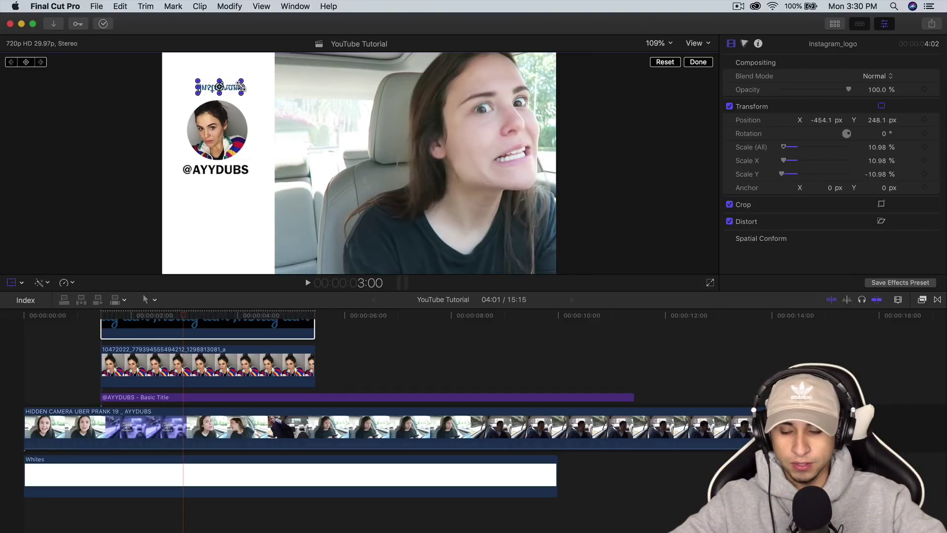
pyautogui.press('super+z')
pyautogui.click(662, 45)
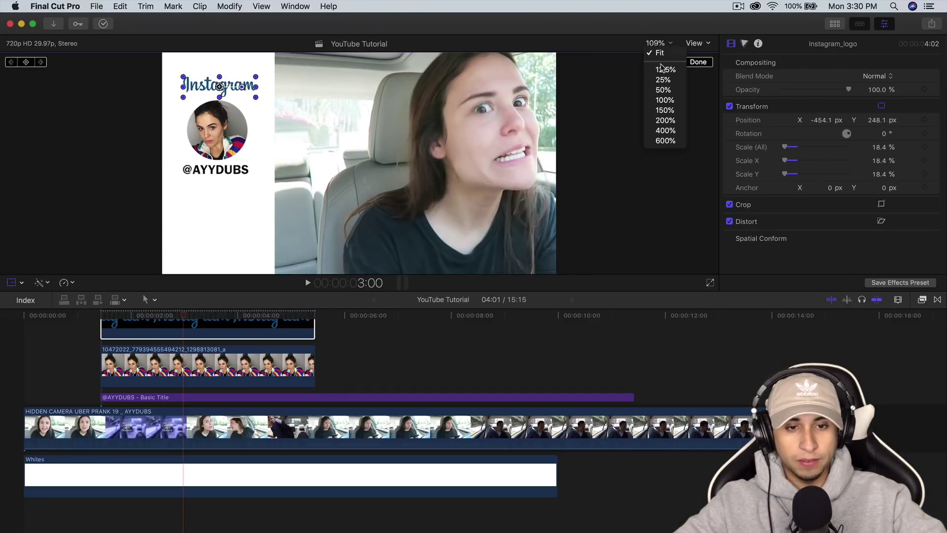
pyautogui.click(661, 121)
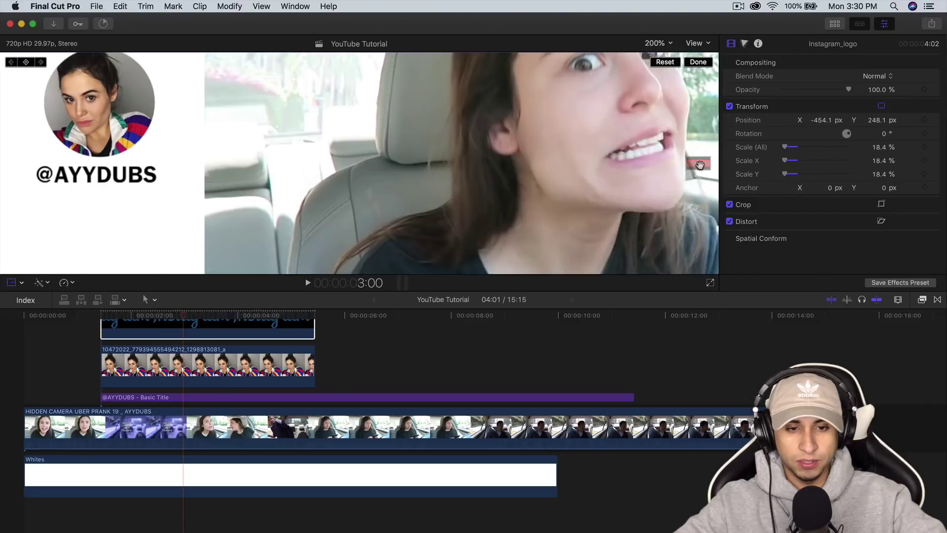
pyautogui.scroll(5, 700, 165)
pyautogui.press('super+4')
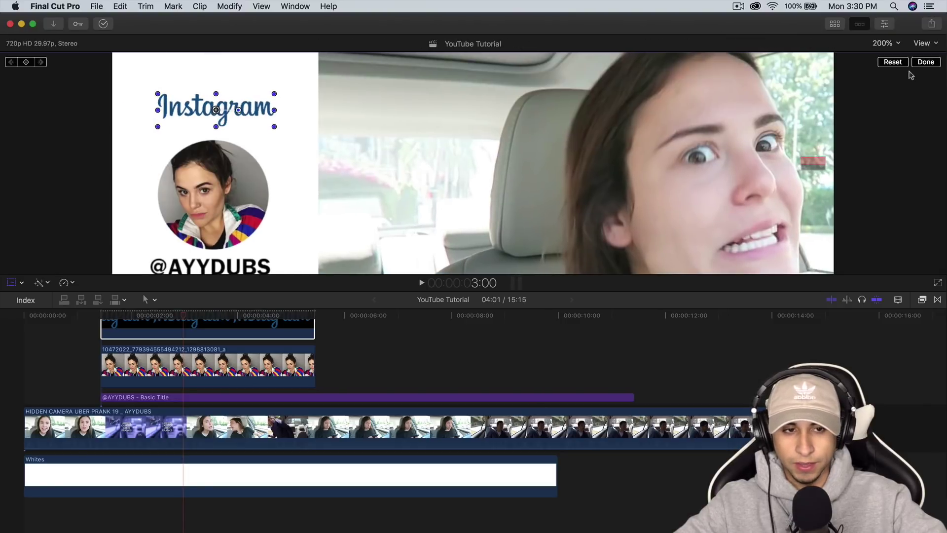
pyautogui.click(926, 64)
# Disable the Instagram_logo clip and place the ig_1 image above it on the timeline, starting at 1:13
pyautogui.scroll(4, 141, 341)
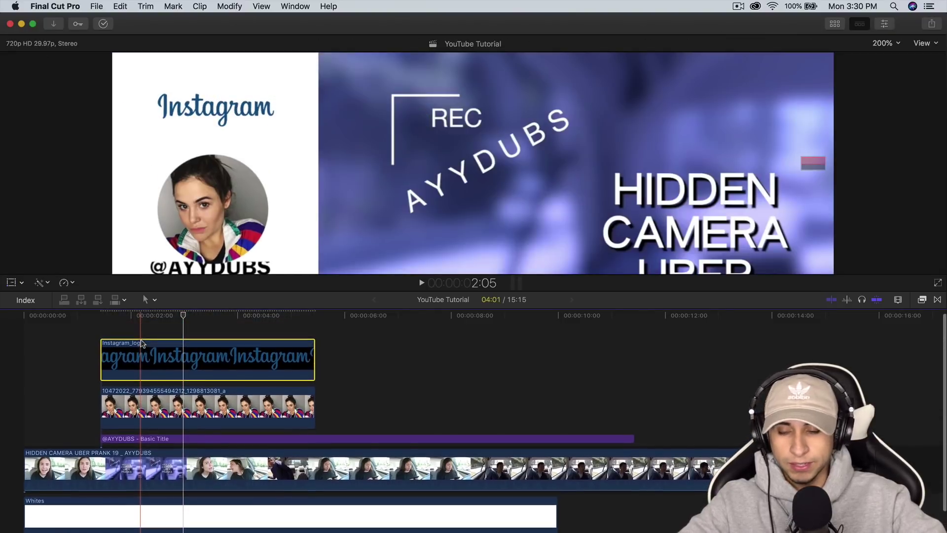
pyautogui.click(835, 24)
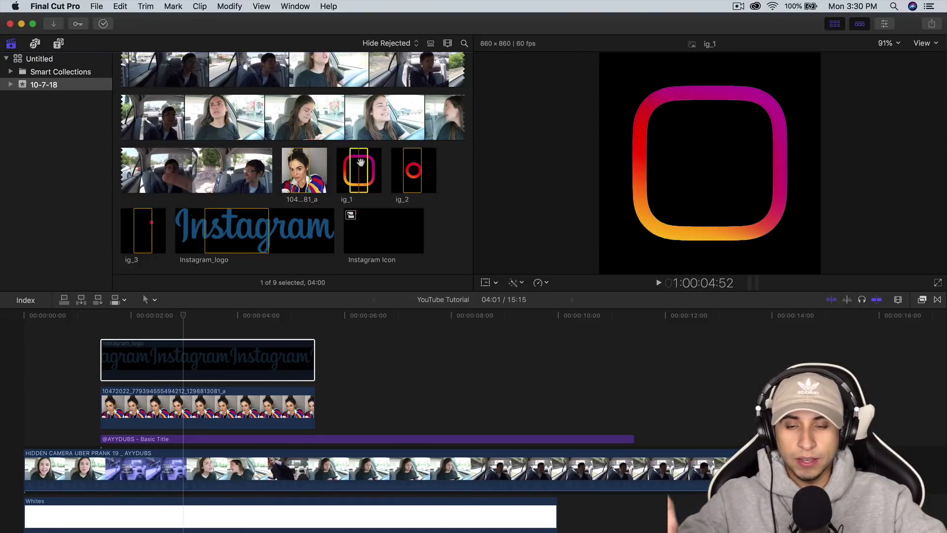
pyautogui.moveTo(360, 163); pyautogui.dragTo(111, 326)
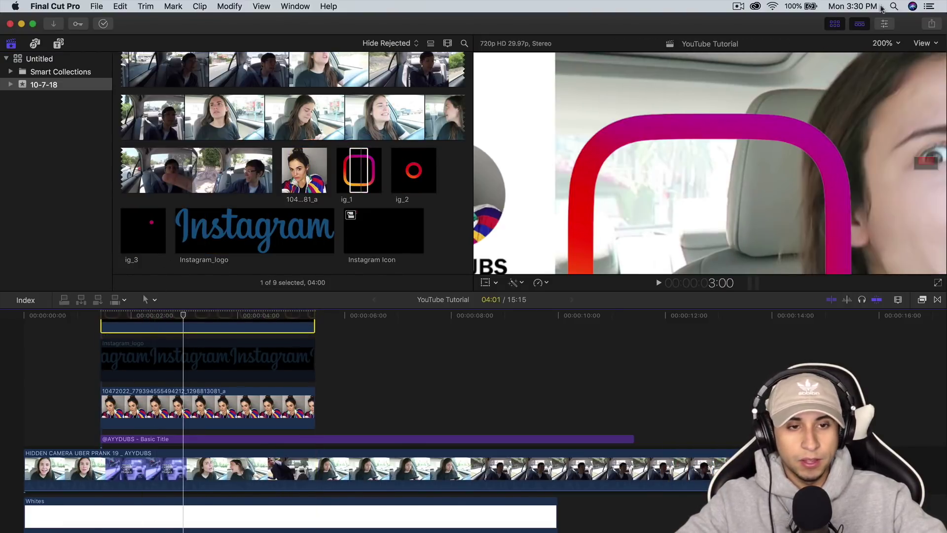
pyautogui.click(834, 24)
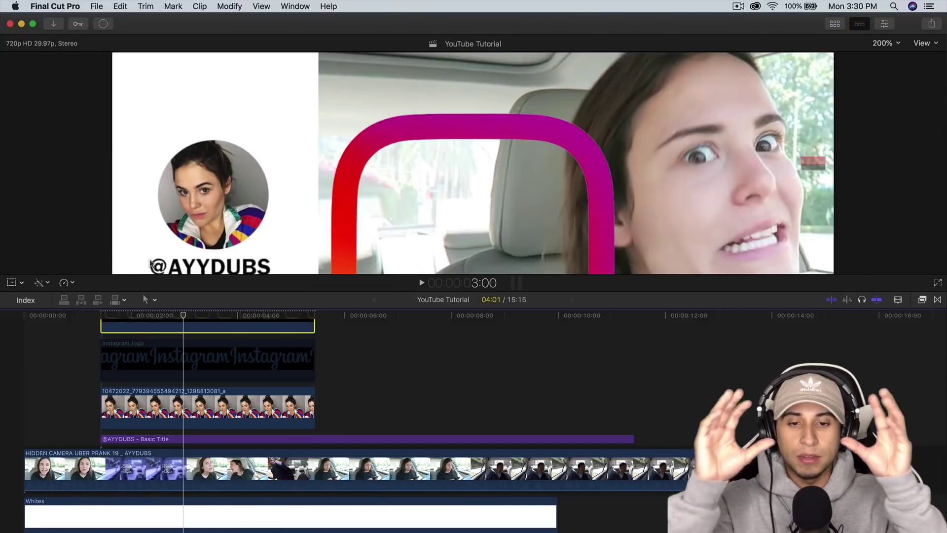
# Scale the ig_1 outline to 9.93% and position it above the circular photo at X -460.0, Y 252.8 px
pyautogui.click(11, 282)
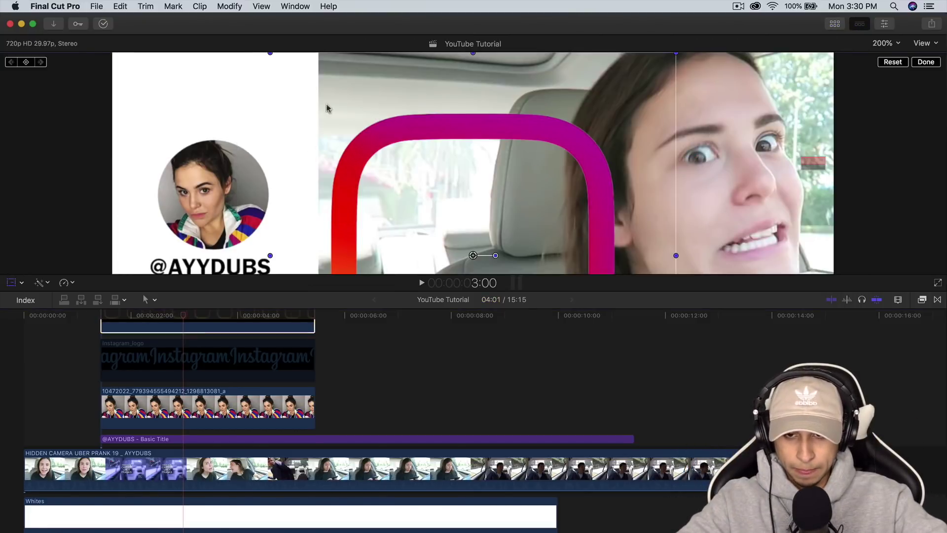
pyautogui.moveTo(268, 54); pyautogui.dragTo(176, 94)
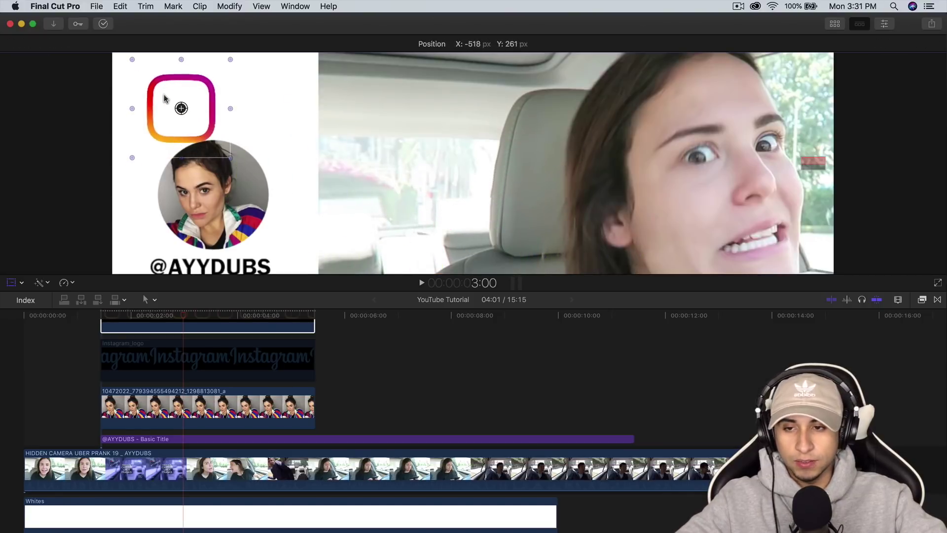
pyautogui.moveTo(221, 59); pyautogui.dragTo(214, 113)
pyautogui.click(926, 63)
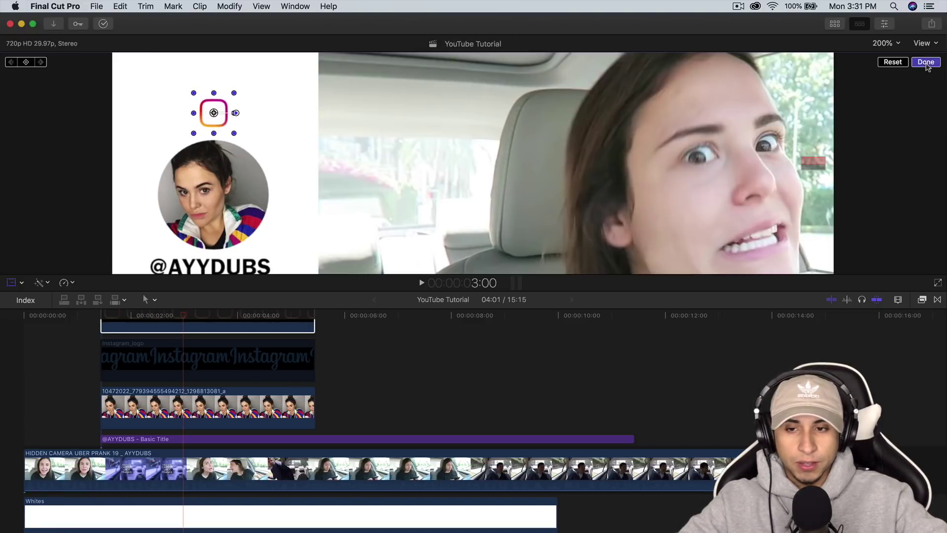
# Keyframe the ig_1 outline's overall scale from 0% at 1:13 to 8% at 2:29
pyautogui.press('super+4')
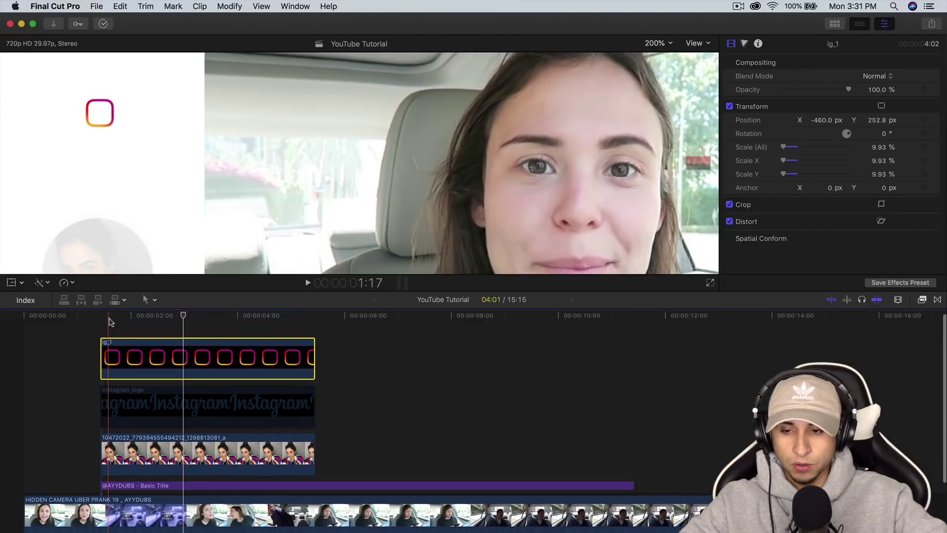
pyautogui.click(100, 327)
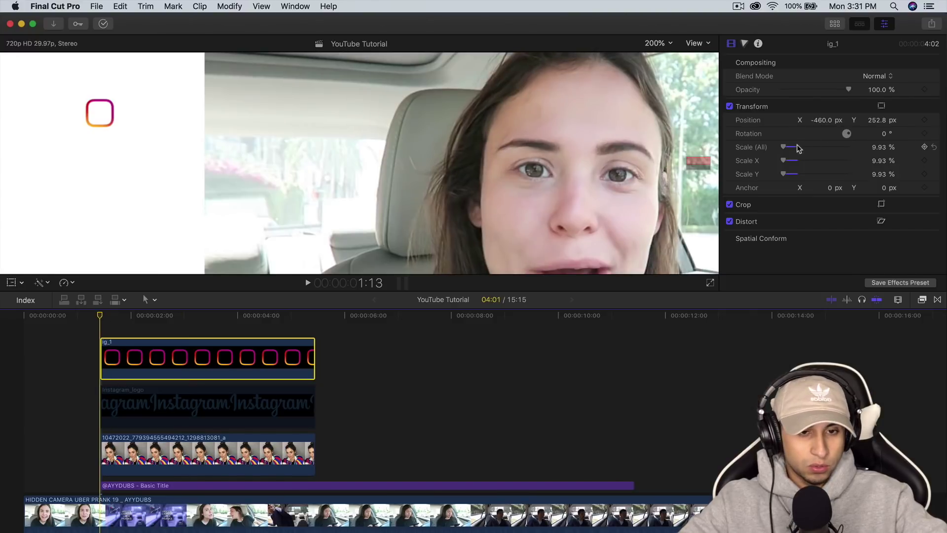
pyautogui.moveTo(786, 149); pyautogui.dragTo(775, 150)
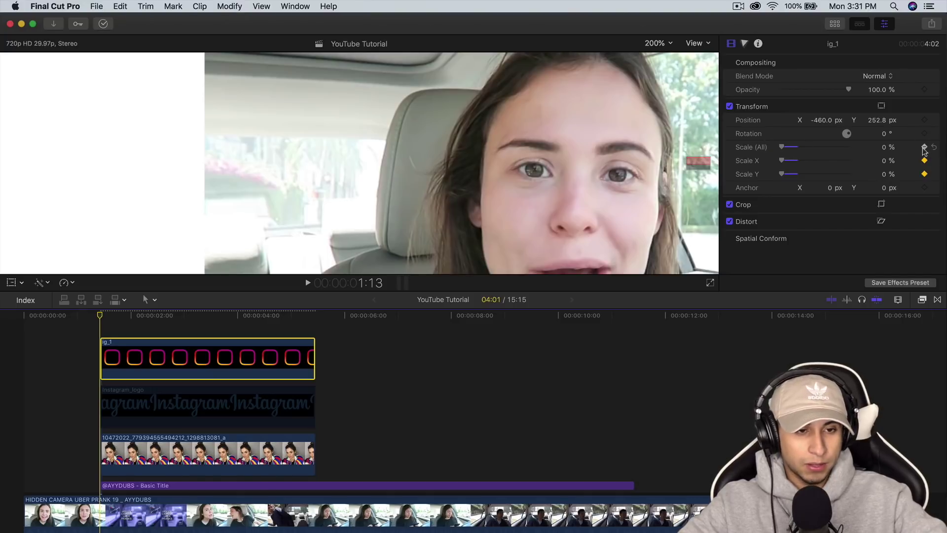
pyautogui.moveTo(101, 319); pyautogui.dragTo(185, 327)
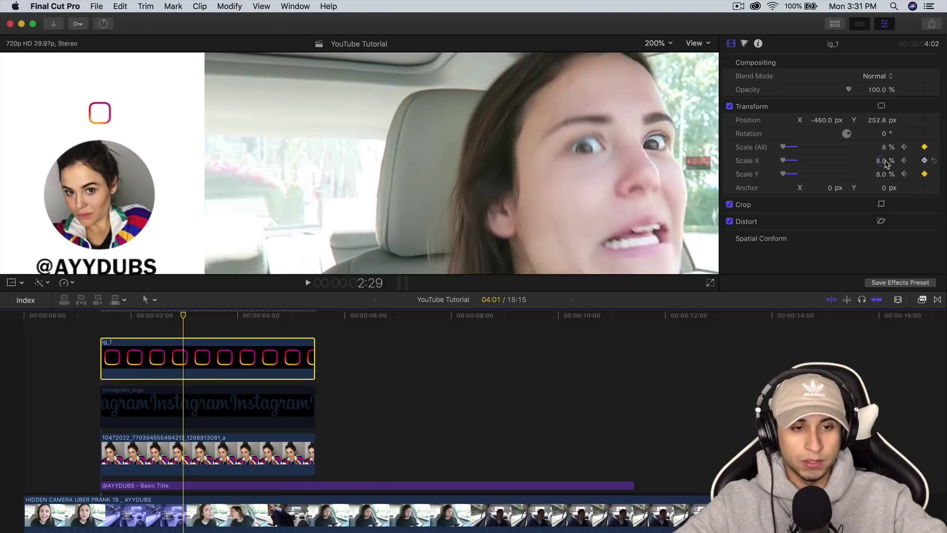
# Play back the ig_1 outline's scale-up from 1:07 with the full frame fitted in the viewer
pyautogui.moveTo(183, 315); pyautogui.dragTo(88, 316)
pyautogui.click(656, 43)
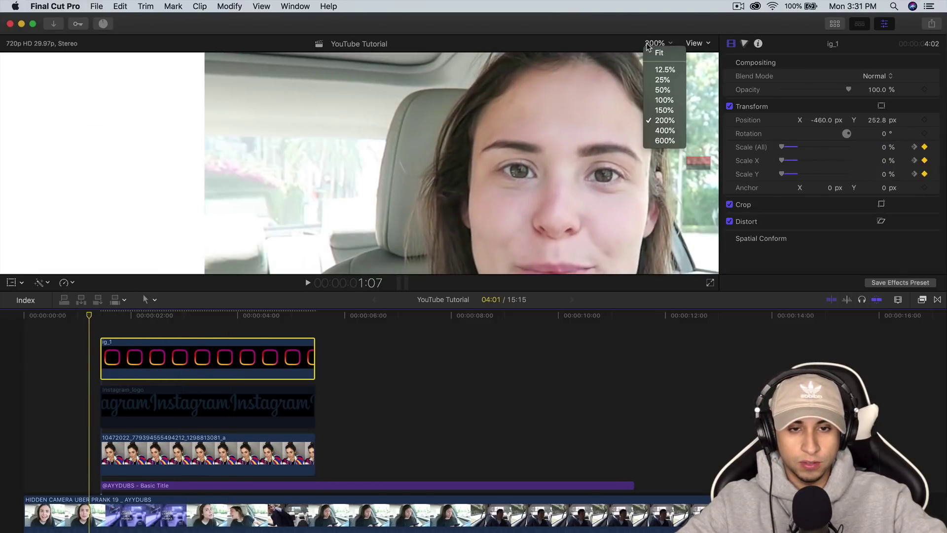
pyautogui.click(659, 53)
pyautogui.press('space')
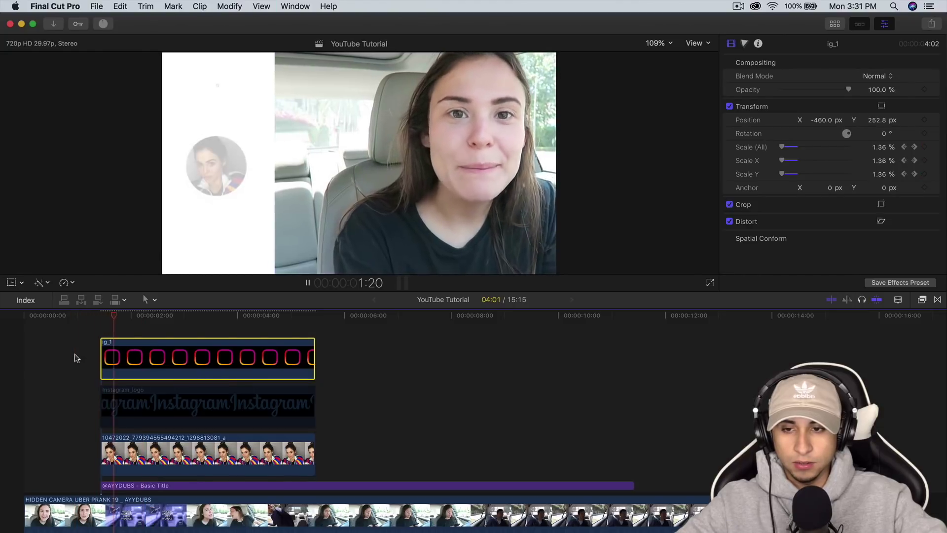
pyautogui.press('space')
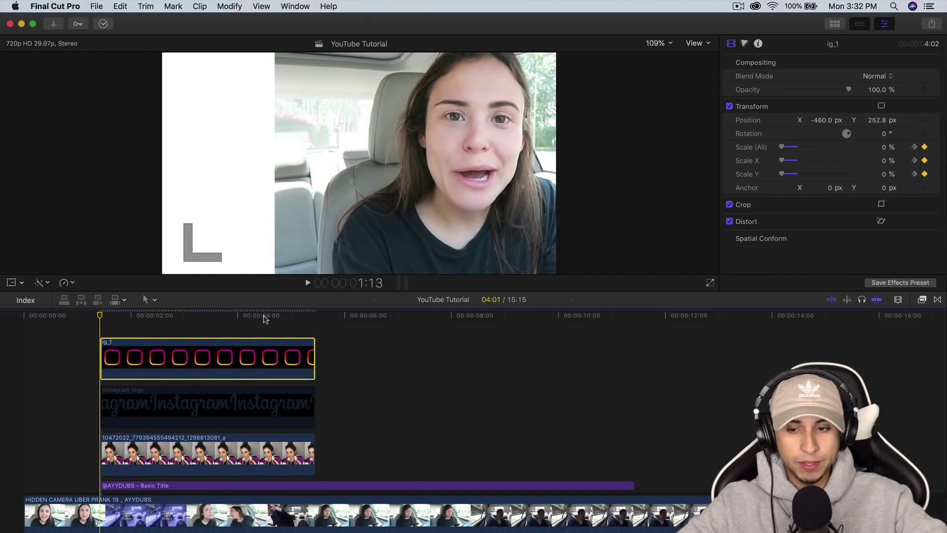
# Place the ig_2 image above ig_1 on the timeline, starting at 1:13, with the viewer at 200%
pyautogui.moveTo(180, 316); pyautogui.dragTo(173, 317)
pyautogui.click(655, 44)
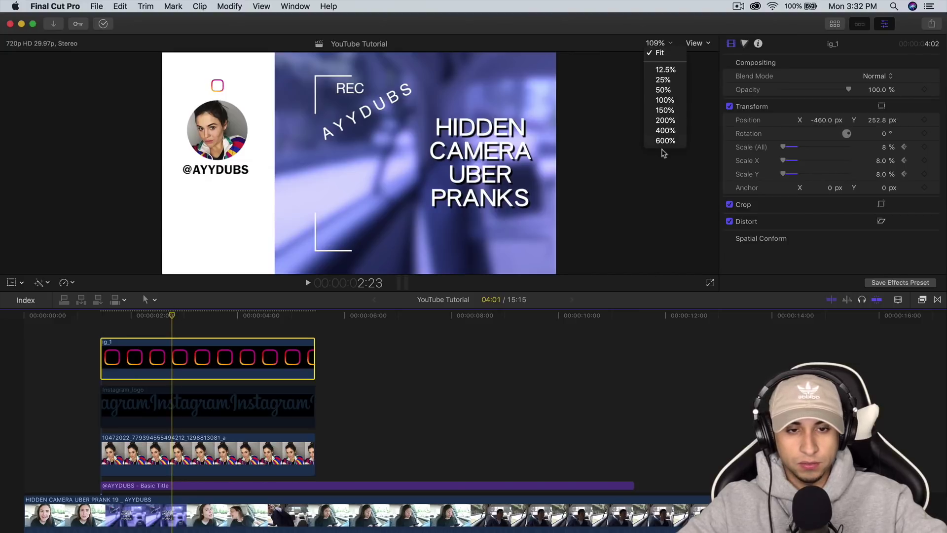
pyautogui.click(666, 120)
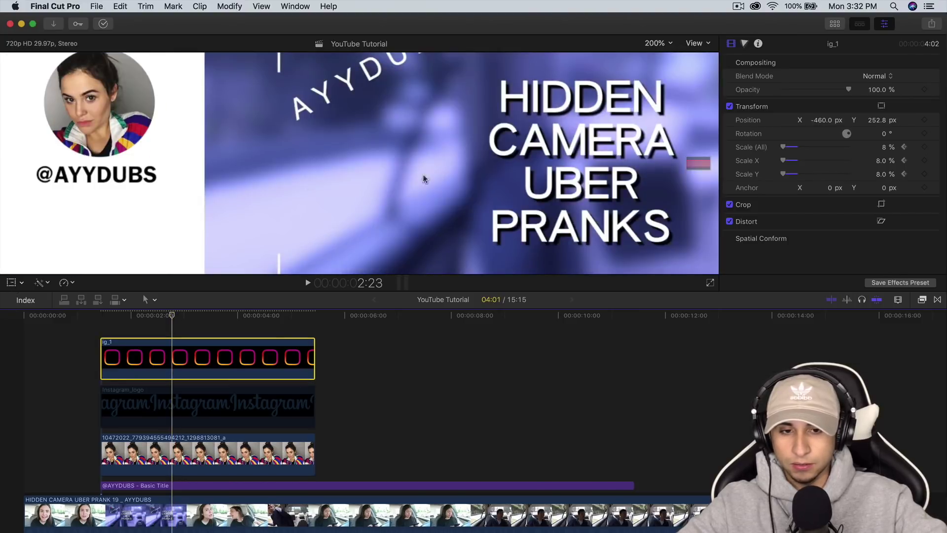
pyautogui.moveTo(700, 167); pyautogui.dragTo(685, 155)
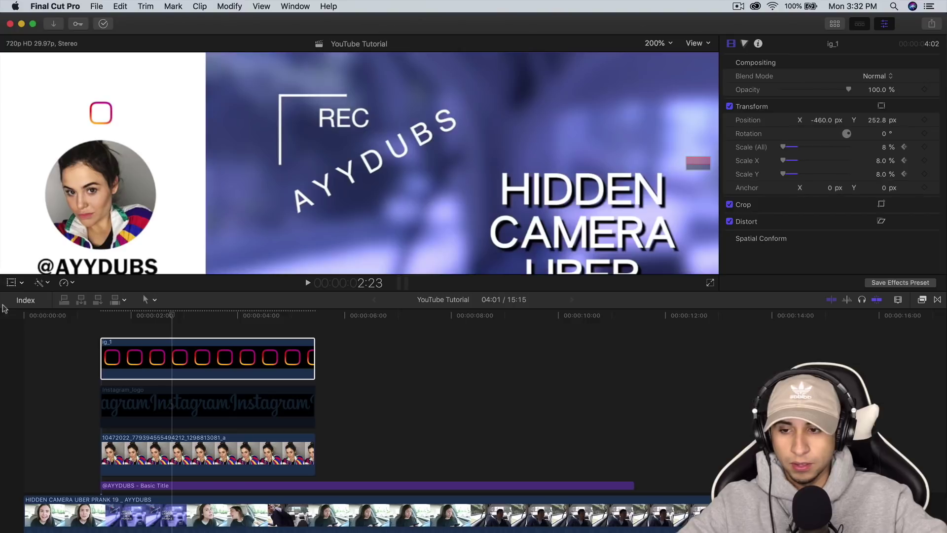
pyautogui.click(835, 24)
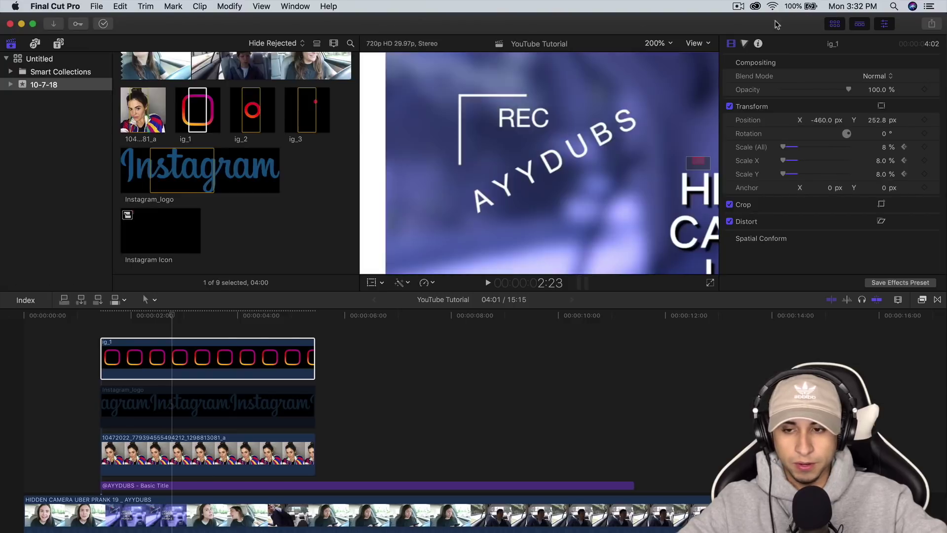
pyautogui.click(265, 115)
pyautogui.moveTo(265, 115); pyautogui.dragTo(104, 323)
pyautogui.click(834, 23)
# Scale the ig_2 ring to 8.01% and center it inside the ig_1 outline at X -459.8, Y 251.9 px
pyautogui.click(11, 283)
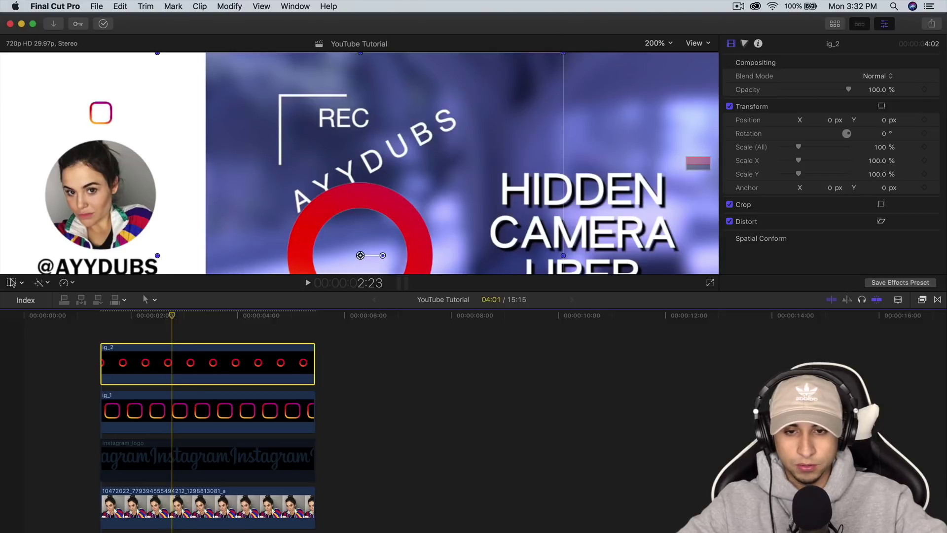
pyautogui.moveTo(361, 247); pyautogui.dragTo(117, 129)
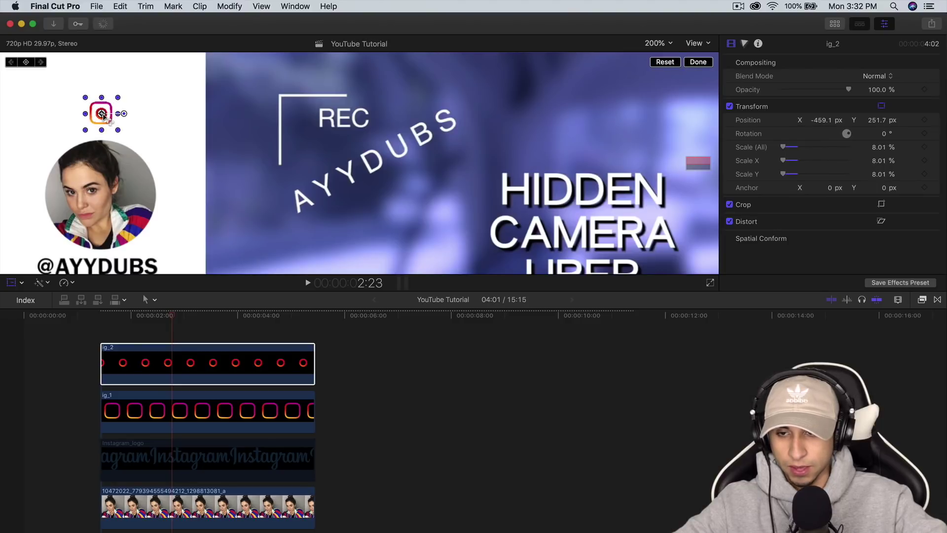
# Keyframe the ig_2 ring's overall scale from 0% at 1:13 to 9% at 2:29 and play back its scale-up
pyautogui.press('Up')
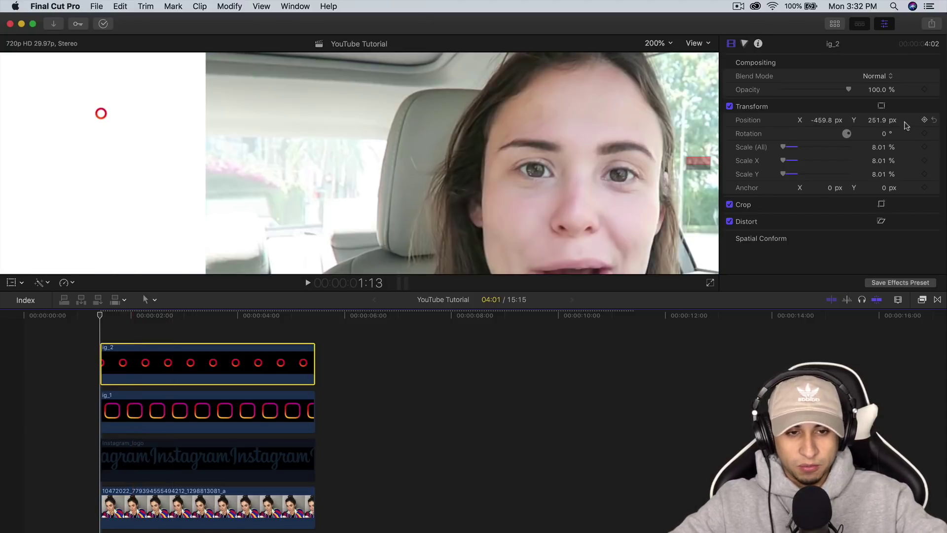
pyautogui.moveTo(867, 148); pyautogui.dragTo(879, 149)
pyautogui.click(878, 147)
pyautogui.write('0')
pyautogui.press('Return')
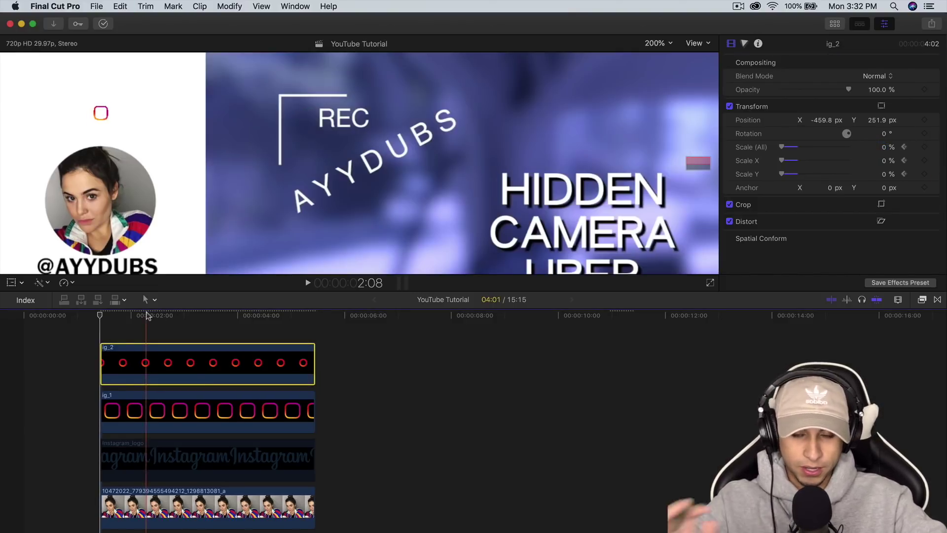
pyautogui.click(125, 317)
pyautogui.moveTo(124, 318); pyautogui.dragTo(182, 317)
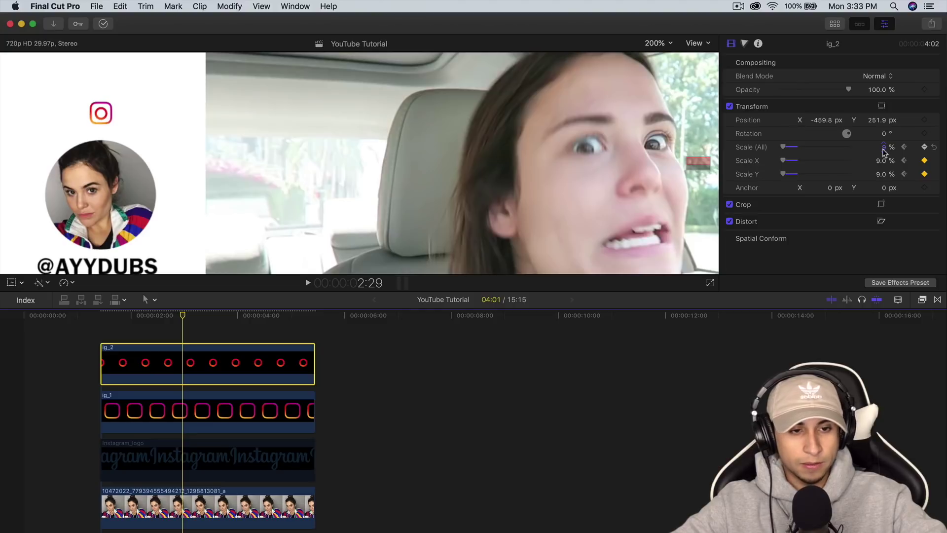
pyautogui.moveTo(97, 319); pyautogui.dragTo(72, 323)
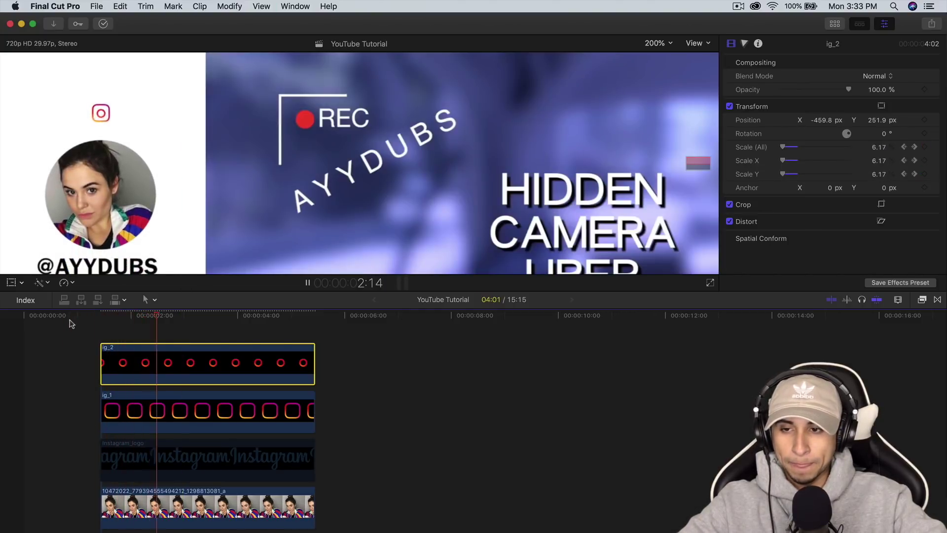
pyautogui.press('space')
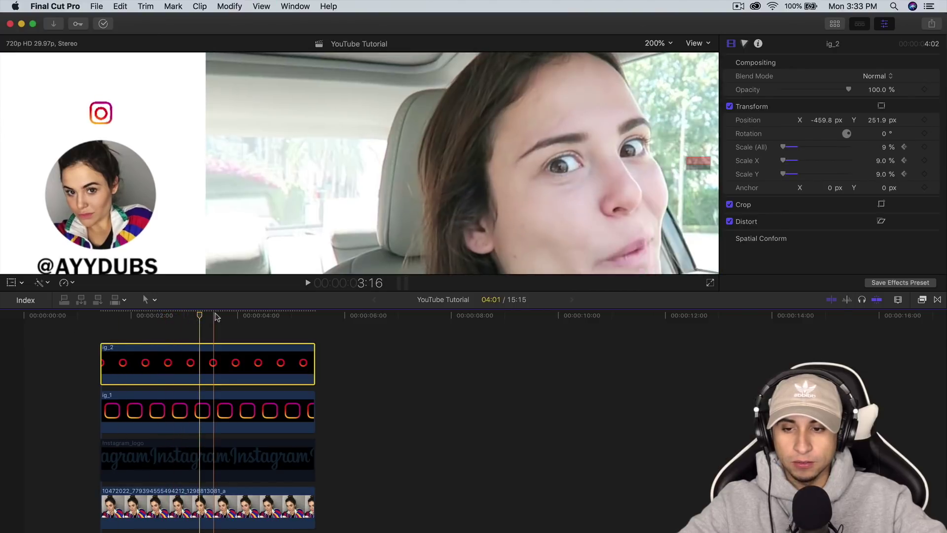
# Place the ig_3 image above ig_2 on the timeline, starting at 1:13
pyautogui.click(835, 24)
pyautogui.click(306, 108)
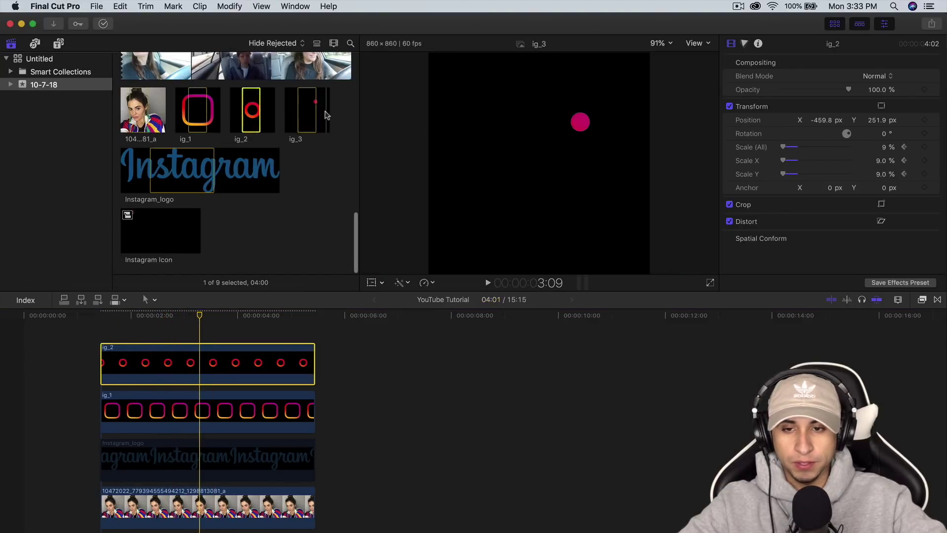
pyautogui.press('q')
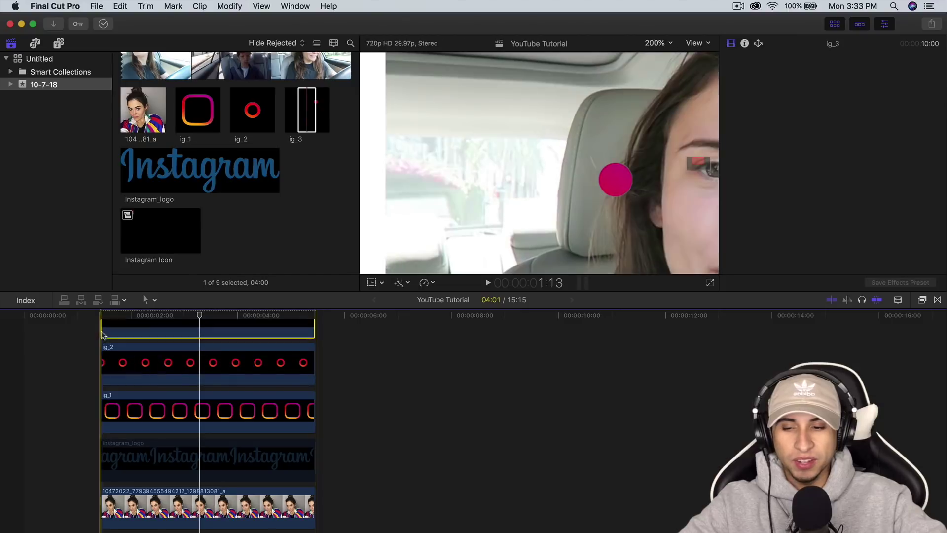
pyautogui.click(835, 23)
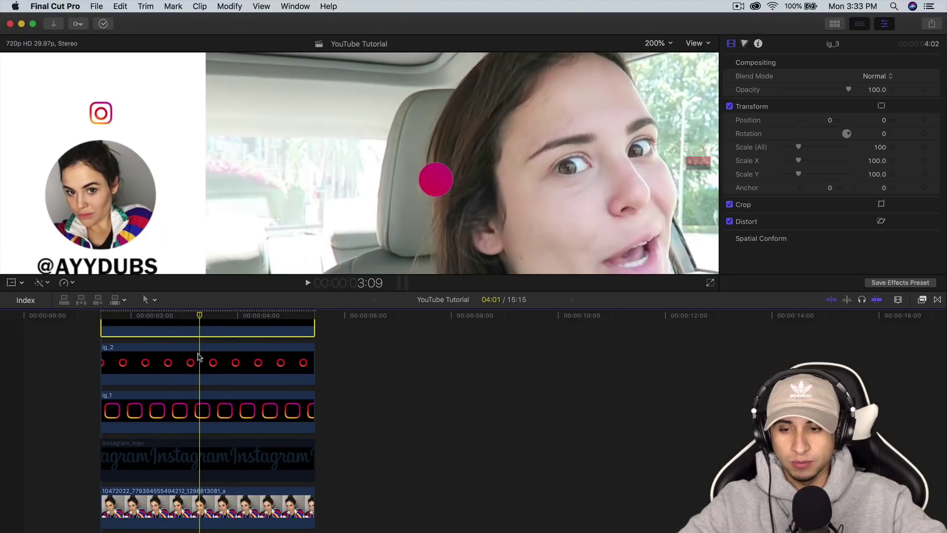
pyautogui.scroll(2, 199, 356)
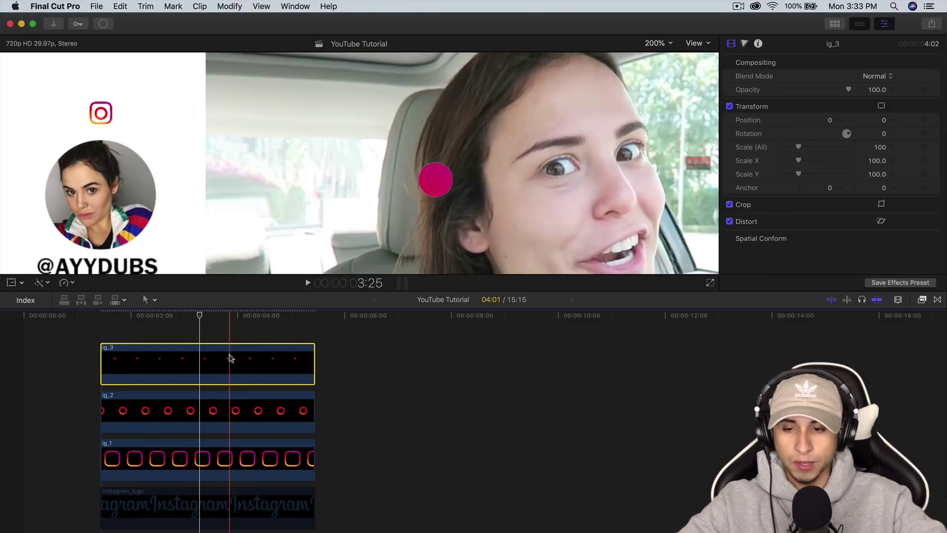
# Scale the ig_3 dot to 6.8% and position it inside the Instagram outline at X -458.5, Y 254.0 px
pyautogui.click(11, 282)
pyautogui.moveTo(274, 93); pyautogui.dragTo(459, 209)
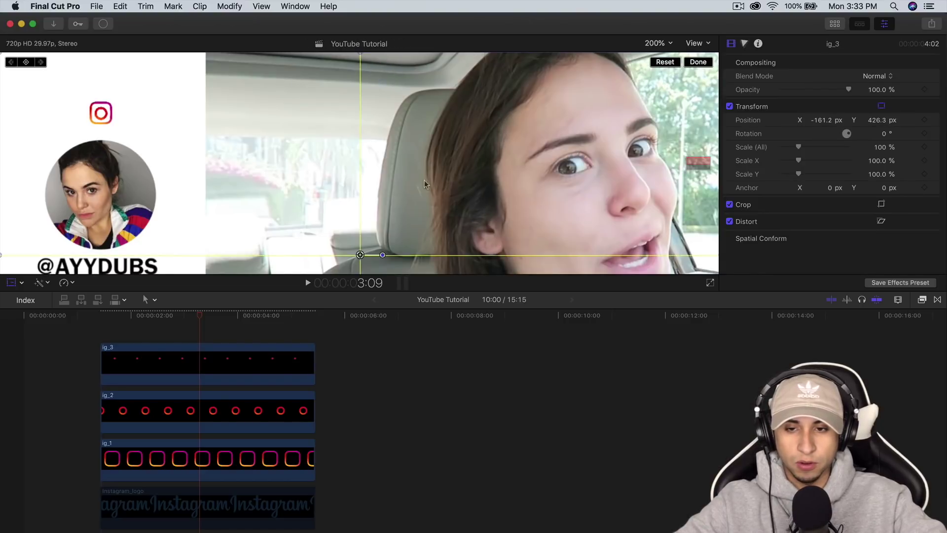
pyautogui.click(349, 141)
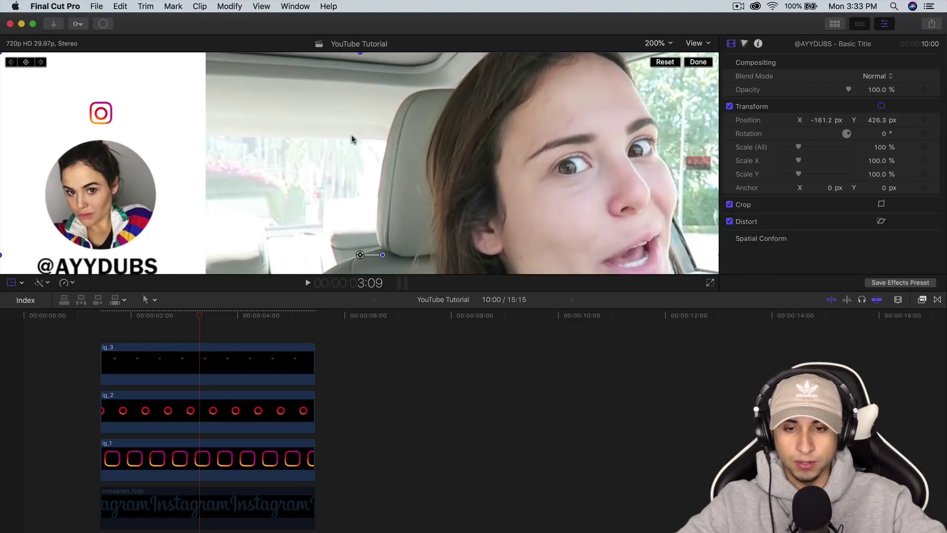
pyautogui.click(173, 371)
pyautogui.moveTo(358, 134); pyautogui.dragTo(348, 143)
pyautogui.moveTo(320, 157); pyautogui.dragTo(100, 115)
# Keyframe the ig_3 dot's overall scale from 0% at 2:29 to 9% at 3:09
pyautogui.moveTo(143, 316); pyautogui.dragTo(183, 321)
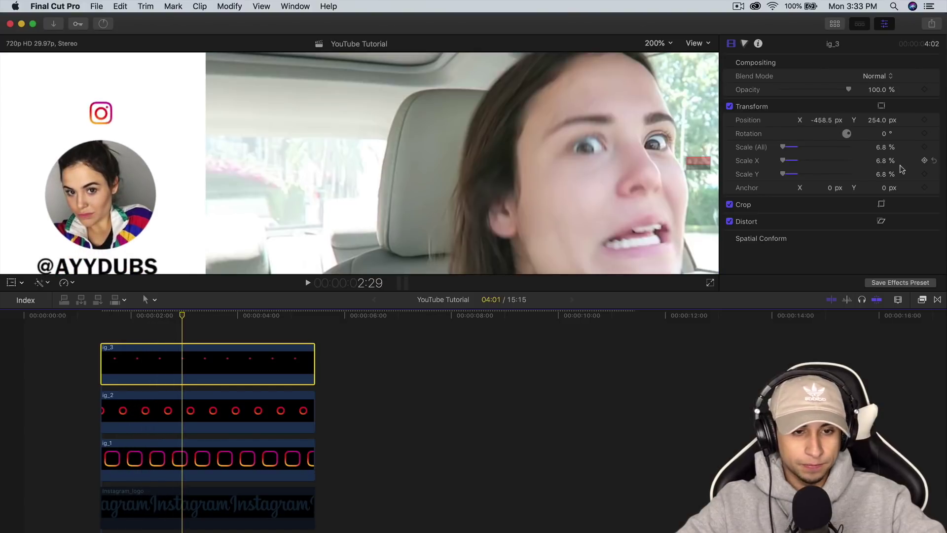
pyautogui.click(880, 148)
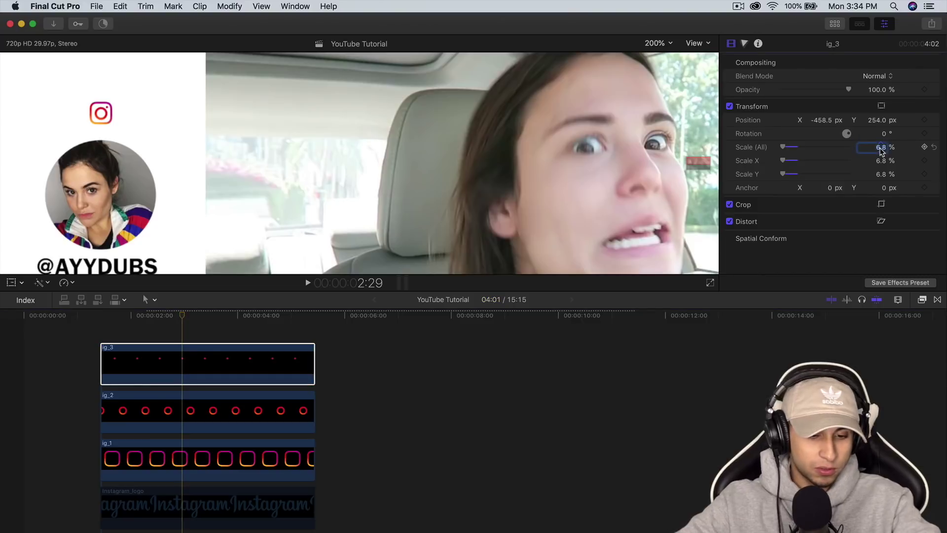
pyautogui.click(923, 147)
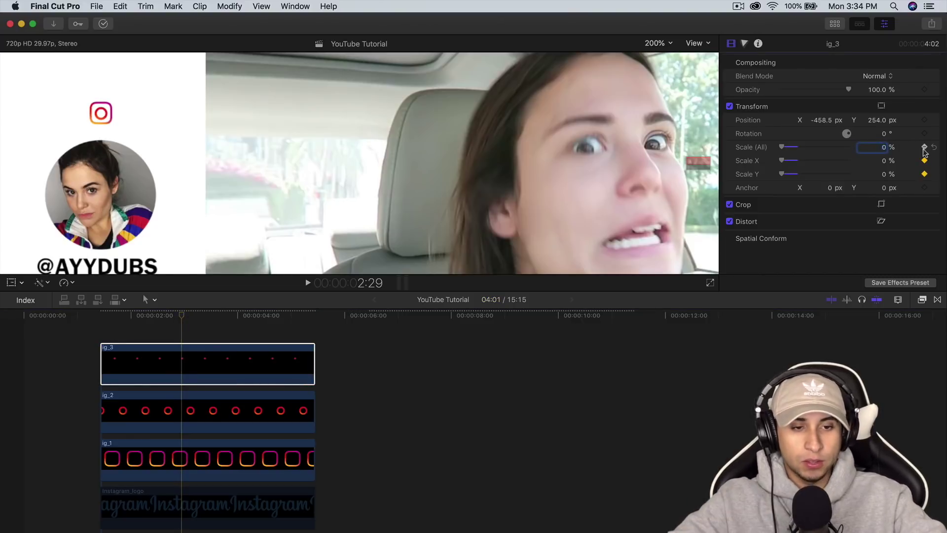
pyautogui.click(183, 316)
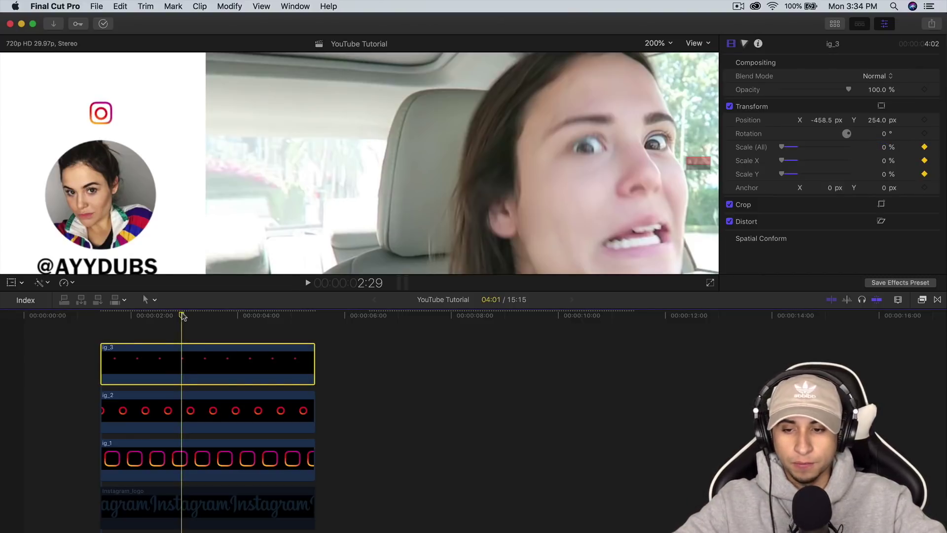
pyautogui.moveTo(182, 317); pyautogui.dragTo(200, 317)
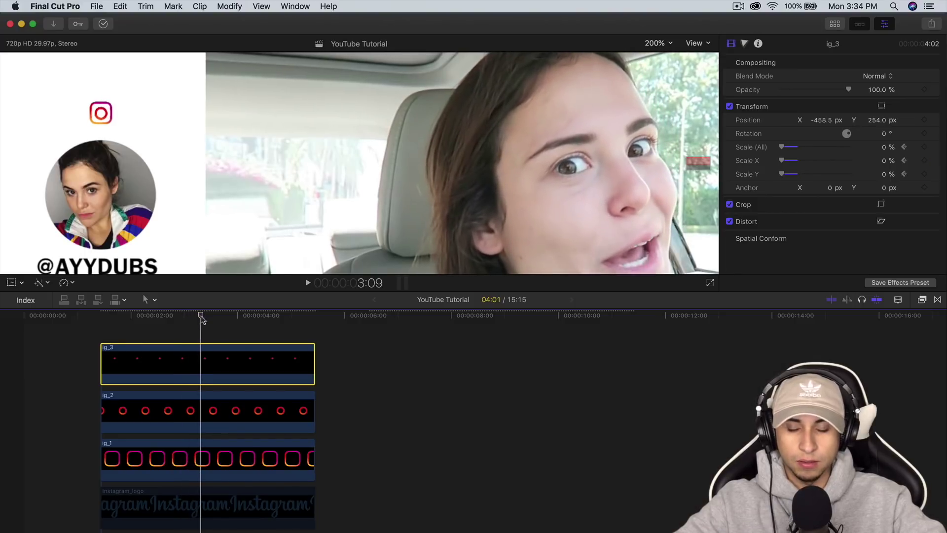
pyautogui.click(882, 147)
pyautogui.write('9')
pyautogui.press('Return')
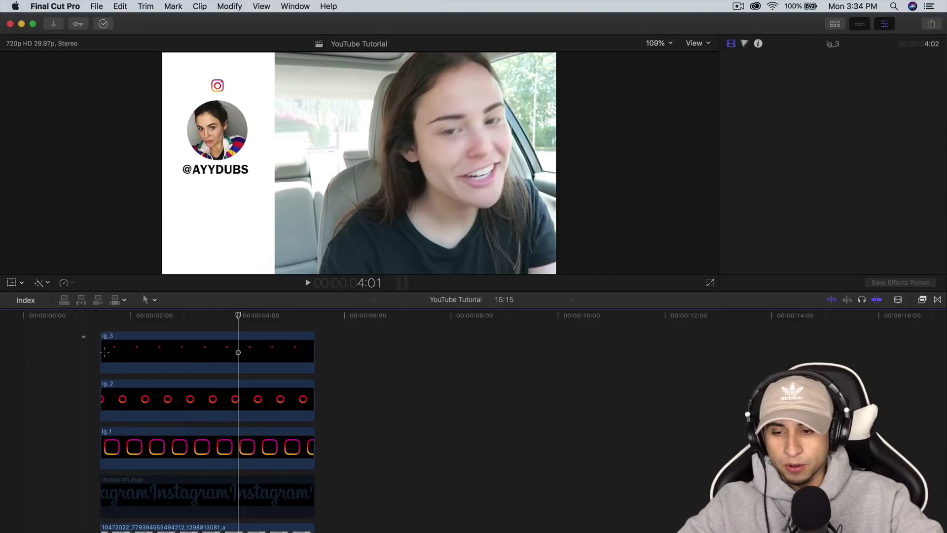
# Combine the ig_1, ig_2 and ig_3 clips into a compound clip named INSTAGRAM LOGO in the 10-7-18 event
pyautogui.moveTo(83, 331); pyautogui.dragTo(173, 456)
pyautogui.rightClick(170, 360)
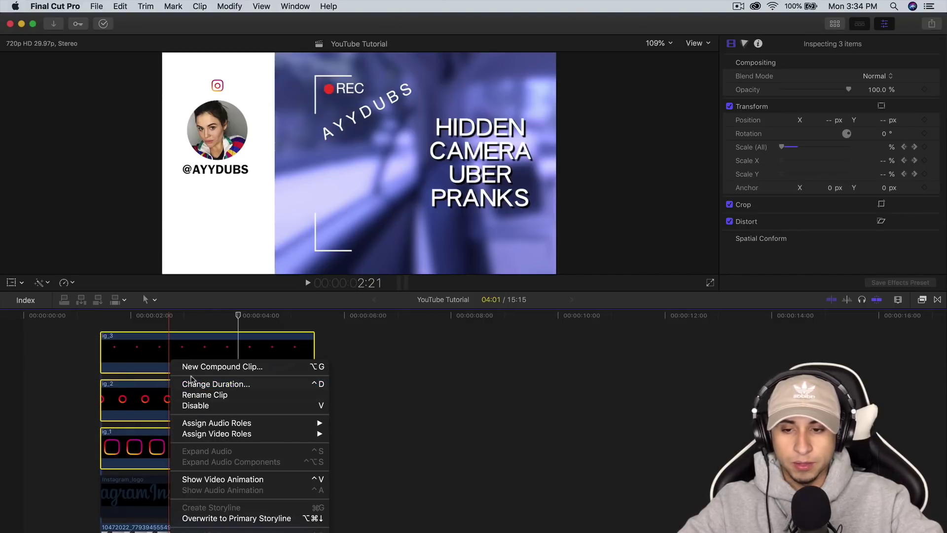
pyautogui.click(213, 373)
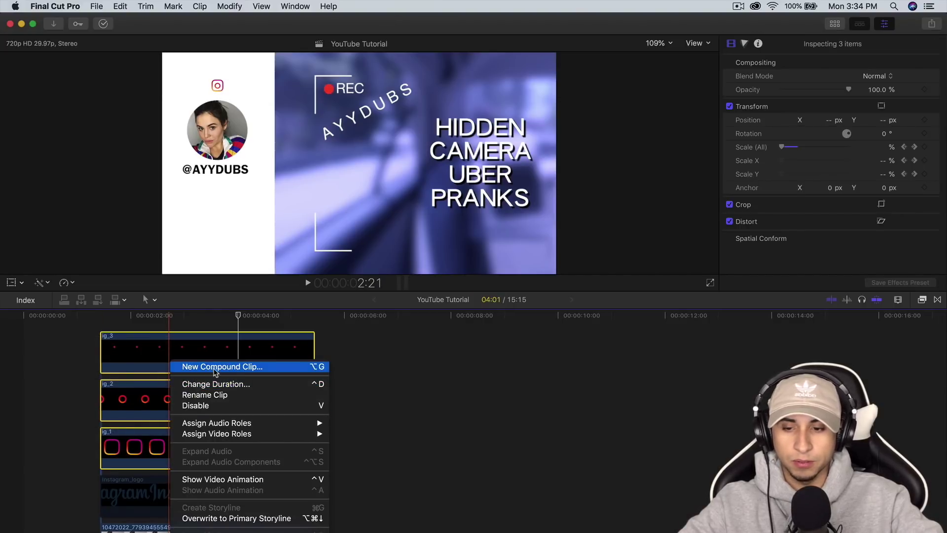
pyautogui.press('BackSpace')
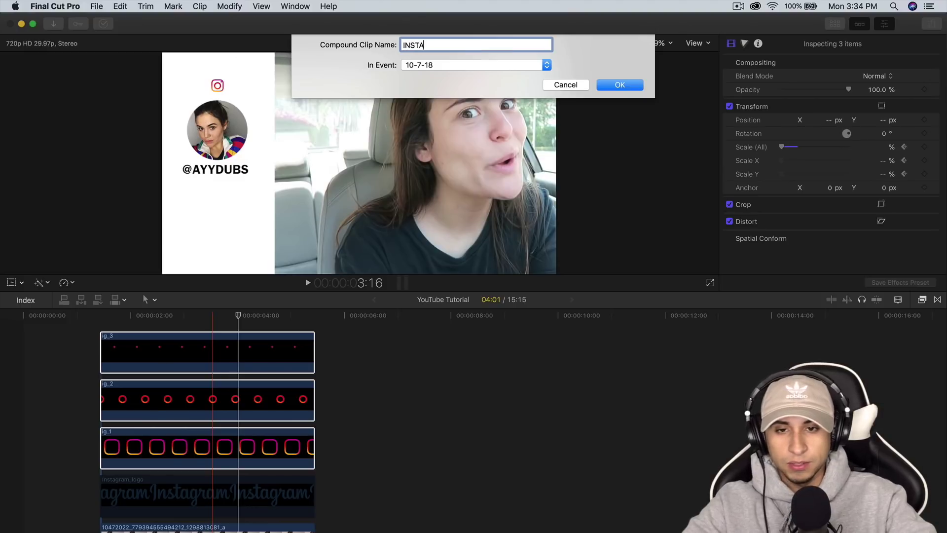
pyautogui.write('INSTAGRAM LOGO')
pyautogui.press('Return')
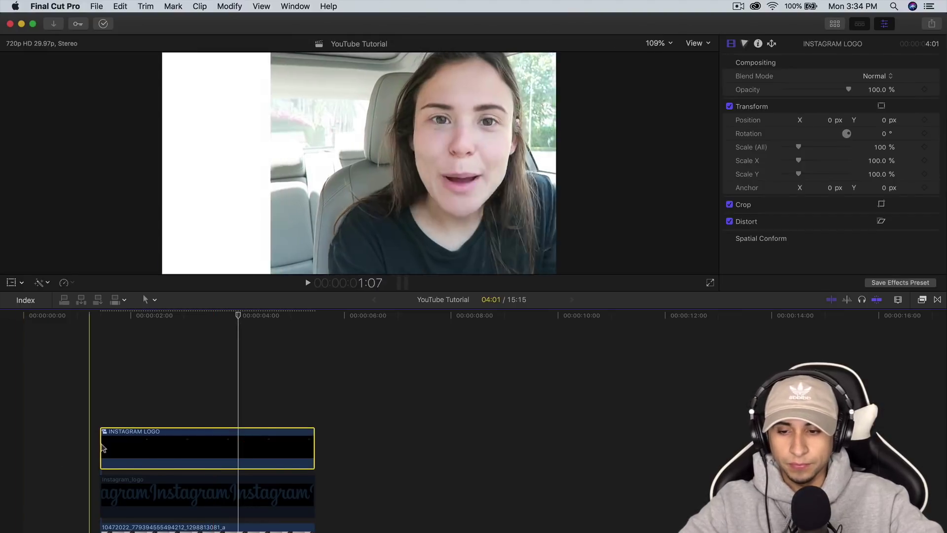